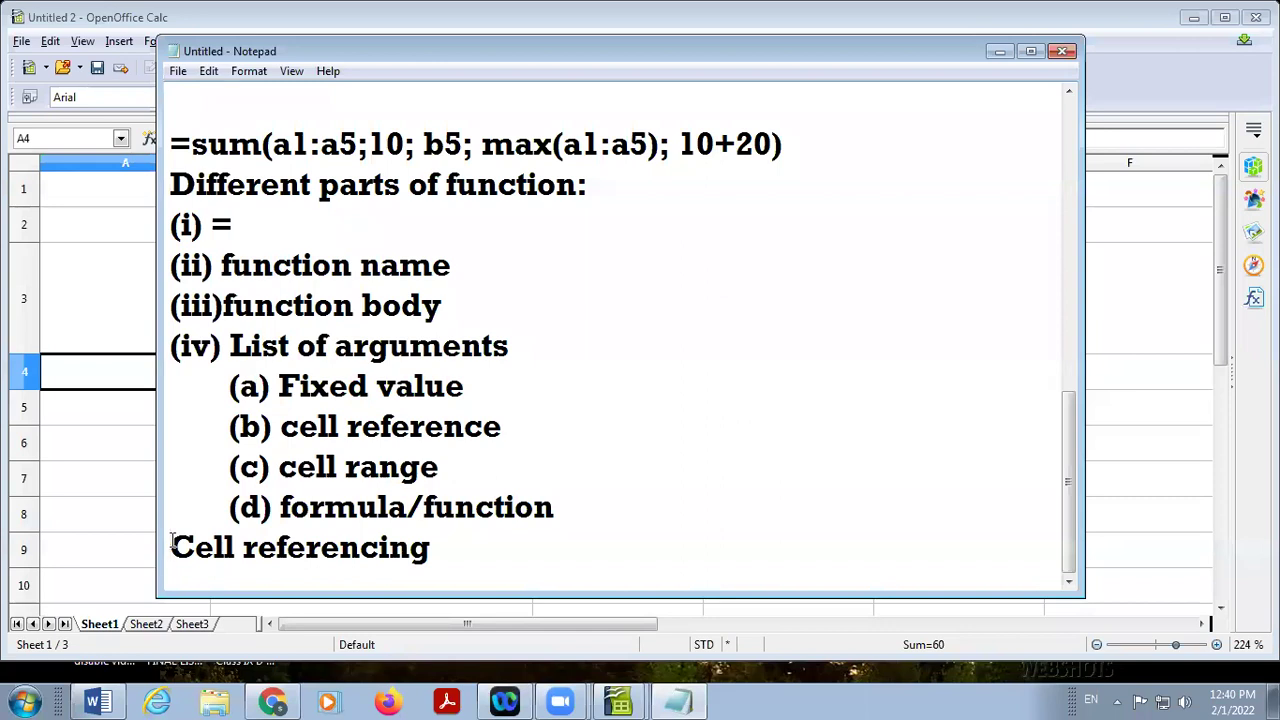
# - Complete the last heading in the Notepad notes as "Different types of Cell referencing" and start a new line below it
pyautogui.write('rent tyop')
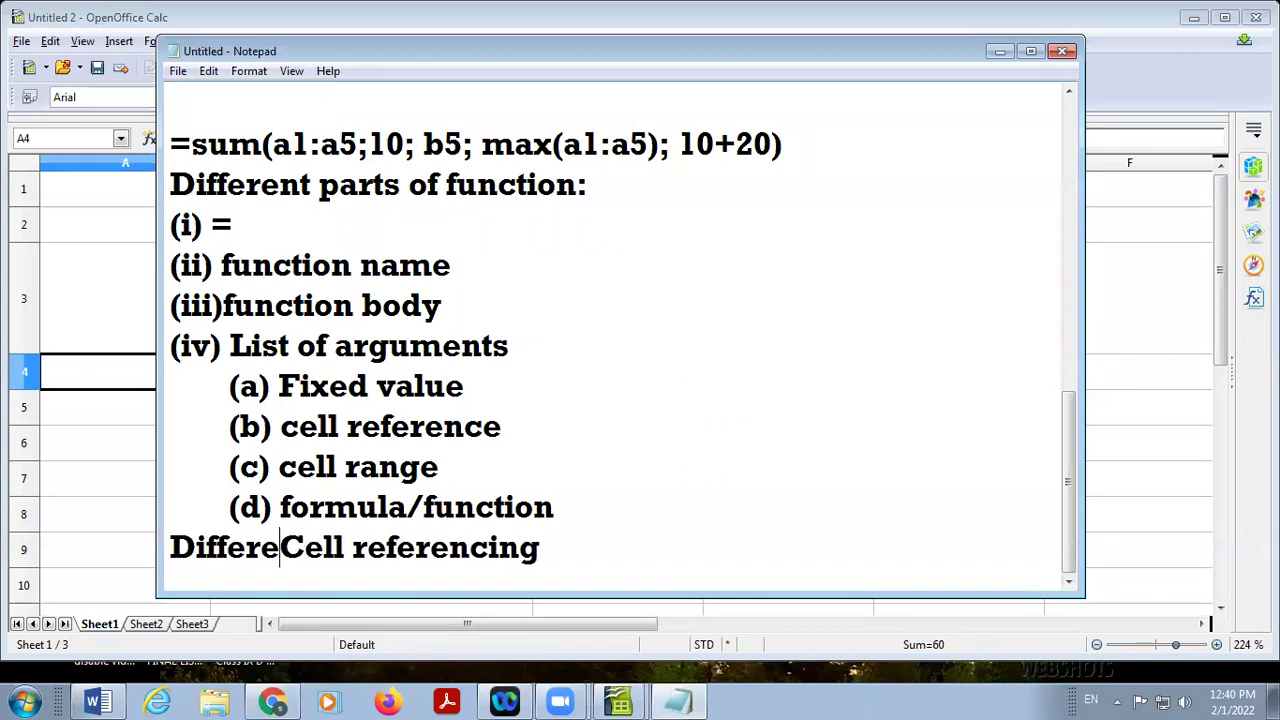
pyautogui.write('e')
pyautogui.press('BackSpace')
pyautogui.press('BackSpace')
pyautogui.press('BackSpace')
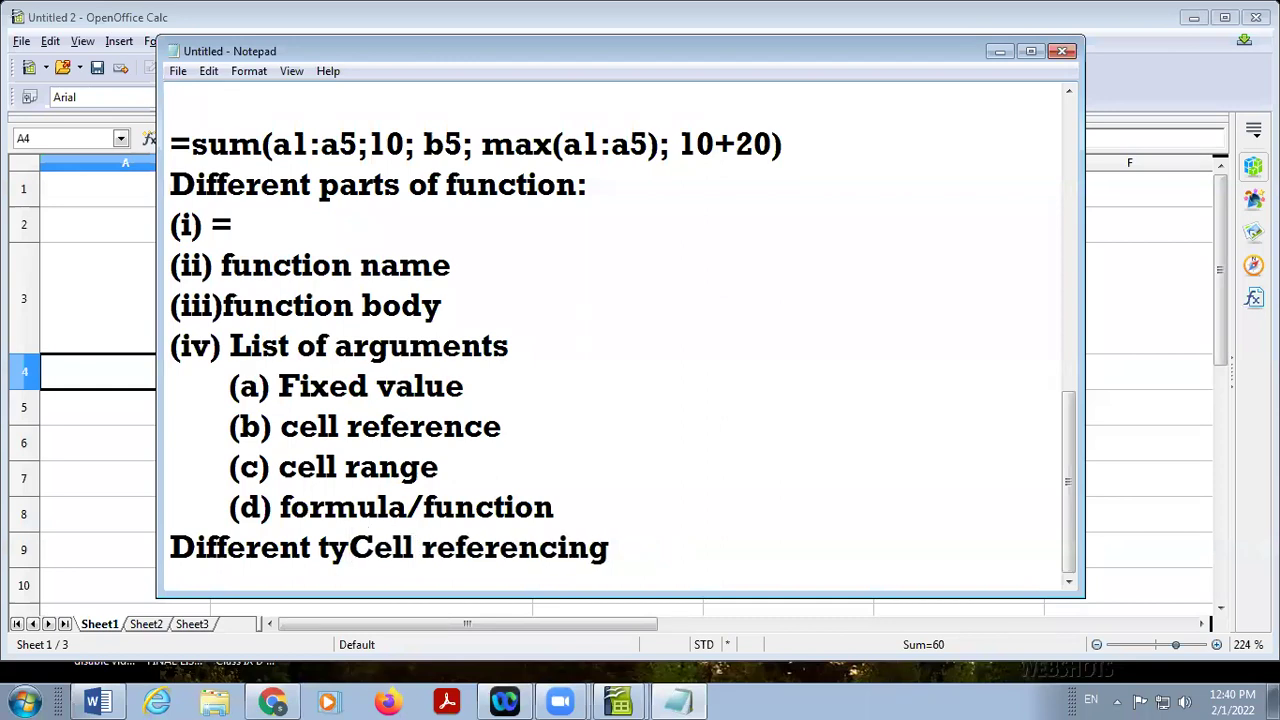
pyautogui.write('pes i')
pyautogui.press('BackSpace')
pyautogui.write('of')
pyautogui.click(722, 547)
pyautogui.press('Return')
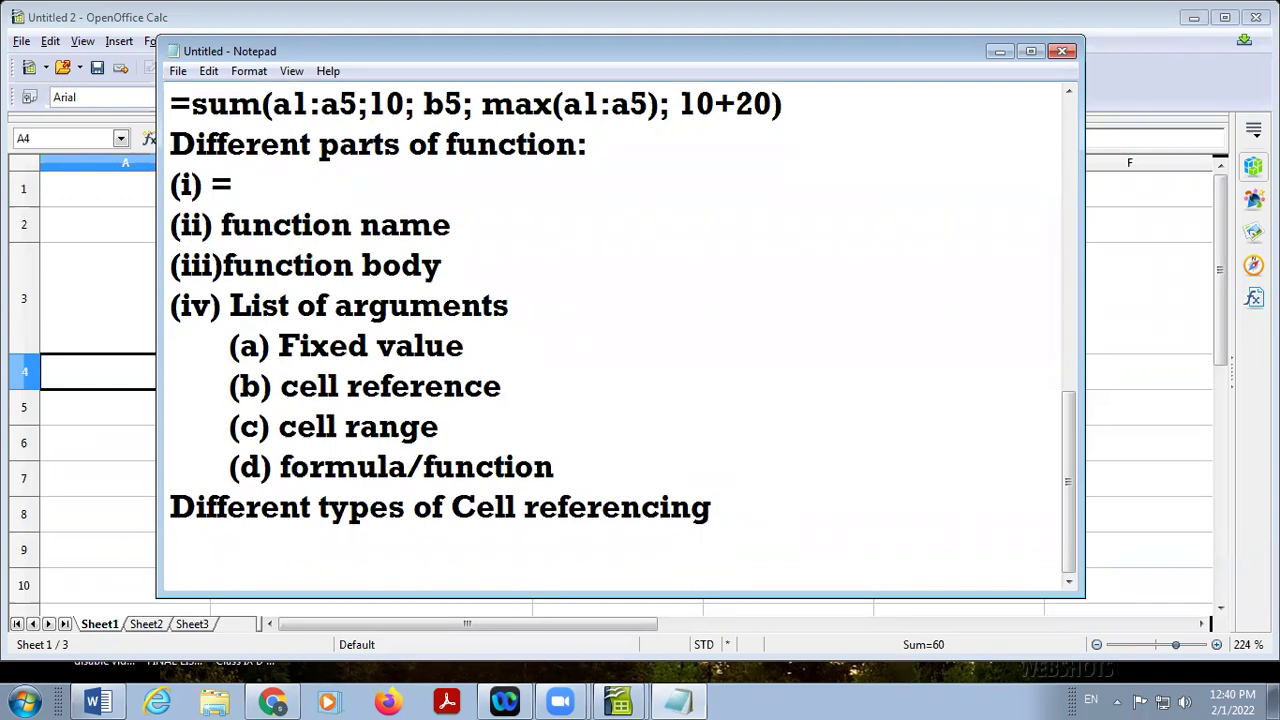
# - List Relative, Absolute and Mixed on separate lines under the cell referencing heading
pyautogui.write('Relative')
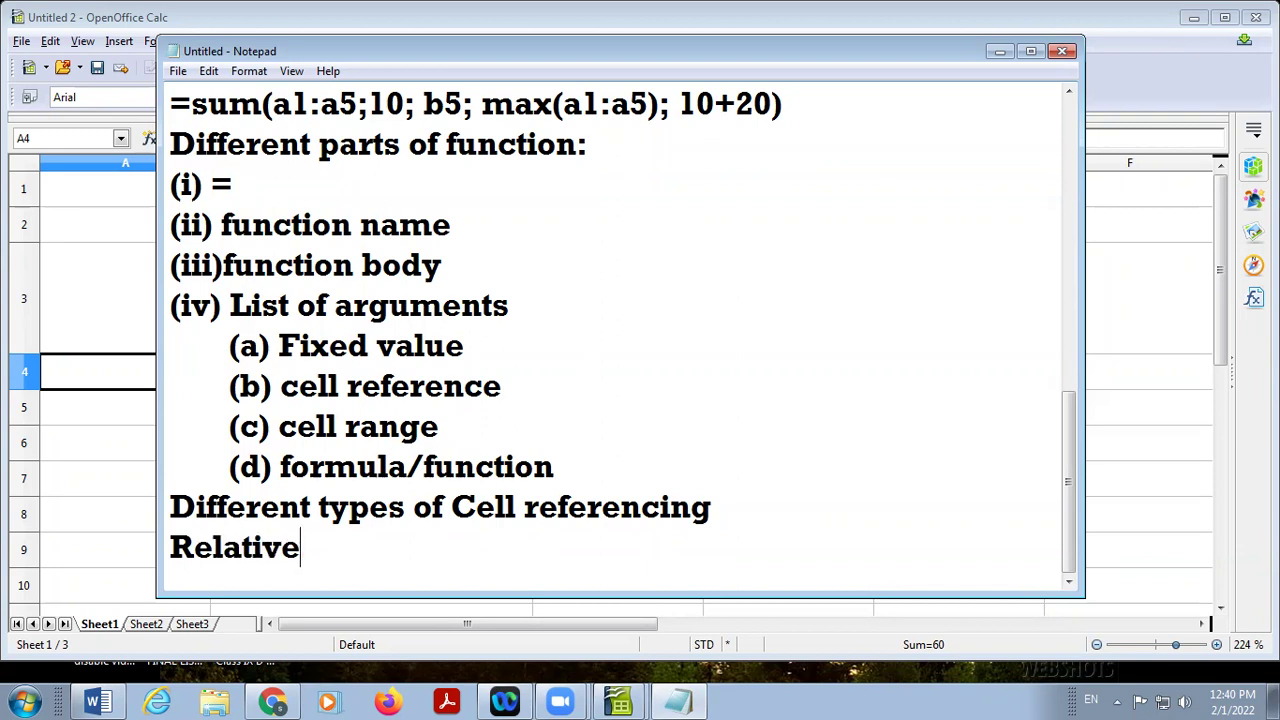
pyautogui.press('Return')
pyautogui.write('A')
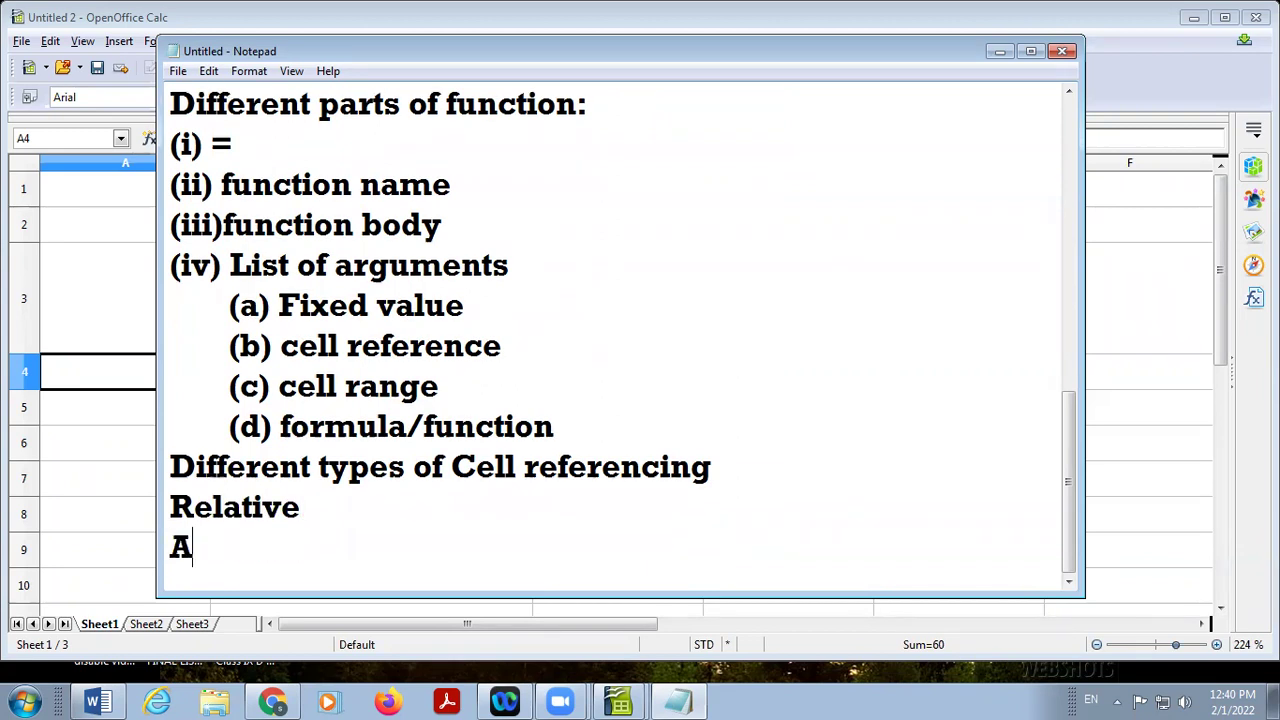
pyautogui.write('bsolute')
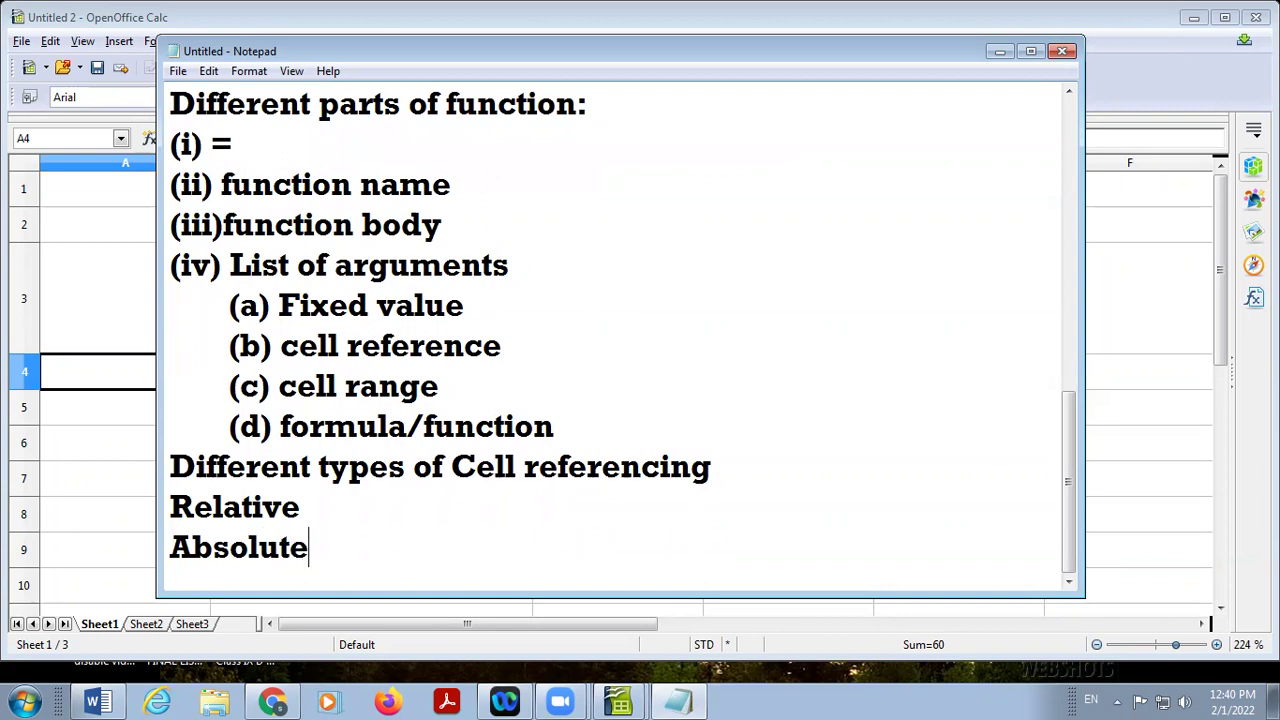
pyautogui.press('Return')
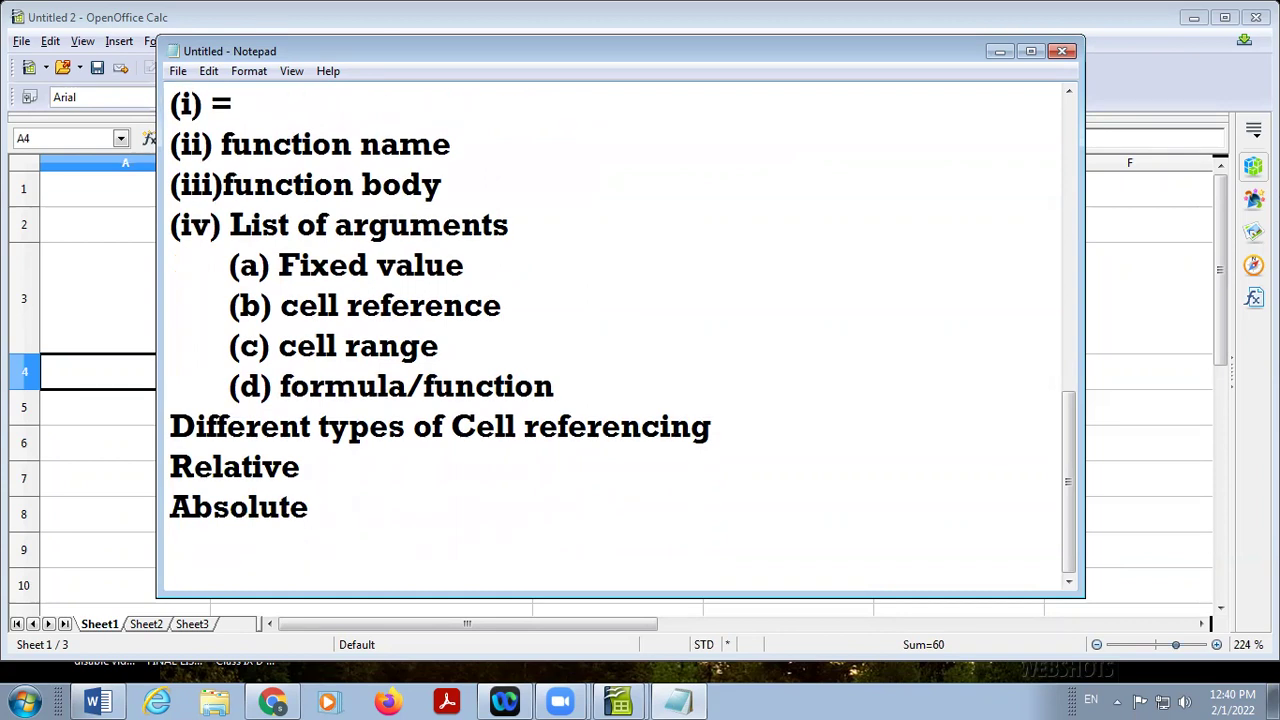
pyautogui.write('Mixed')
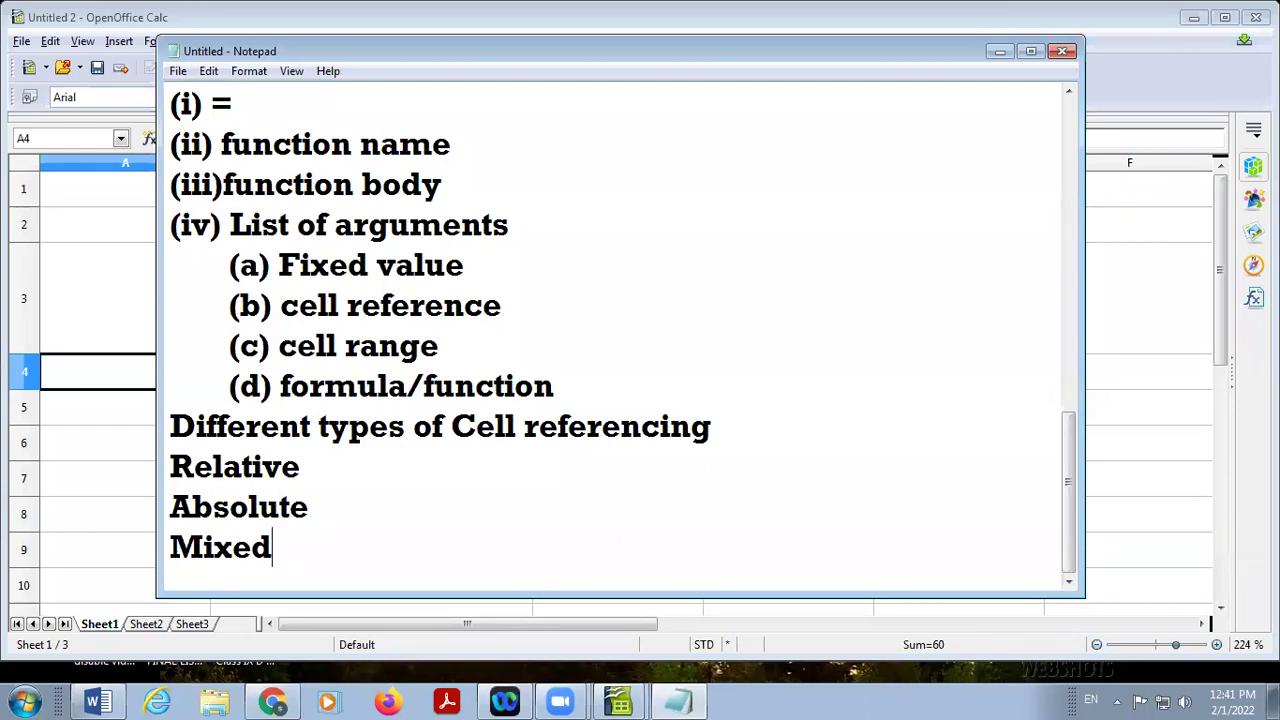
# - Switch to Sheet2 of the OpenOffice Calc spreadsheet and enter 10, 20 and 30 in cells A1 to A3
pyautogui.click(160, 627)
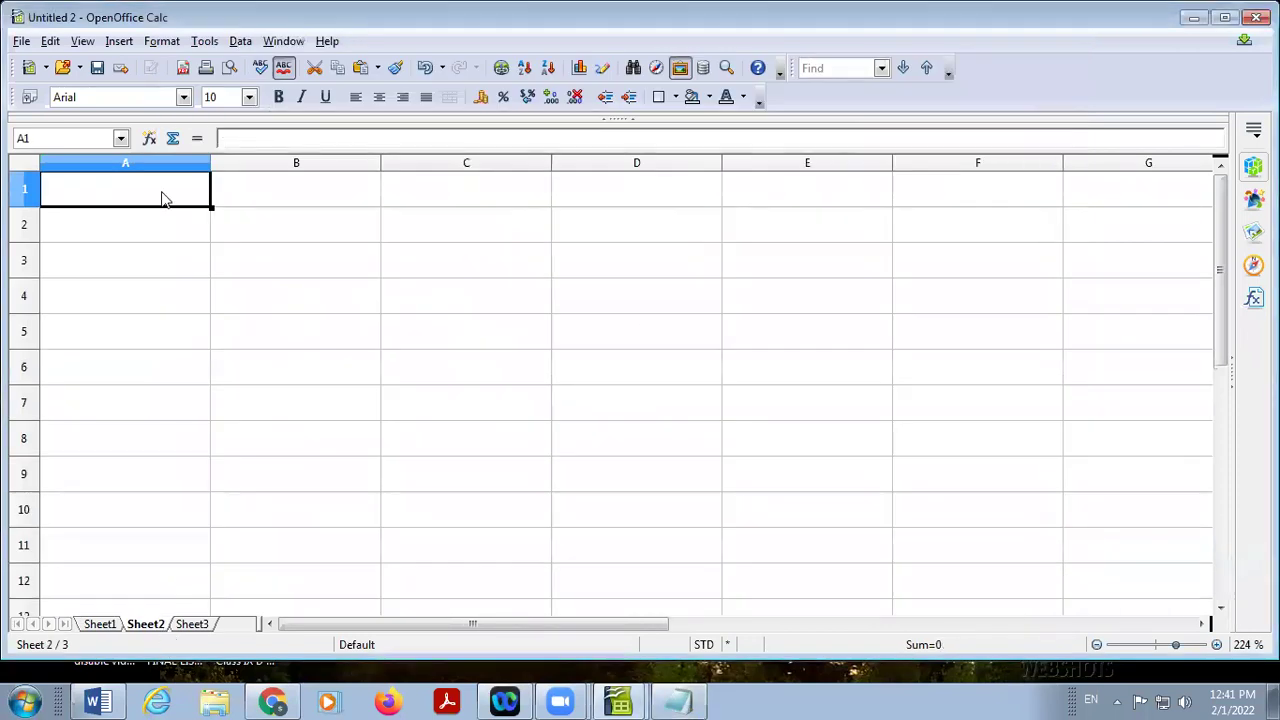
pyautogui.write('10')
pyautogui.press('Return')
pyautogui.write('20')
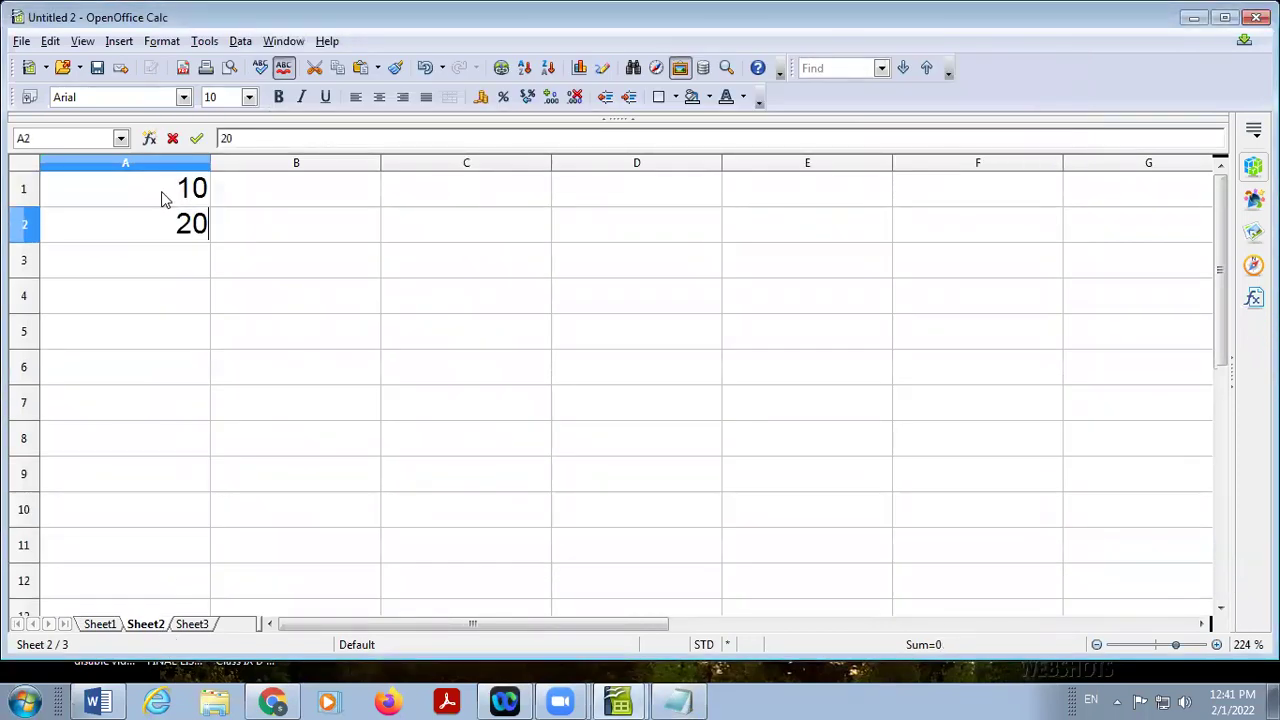
pyautogui.press('Return')
pyautogui.write('30')
pyautogui.press('Return')
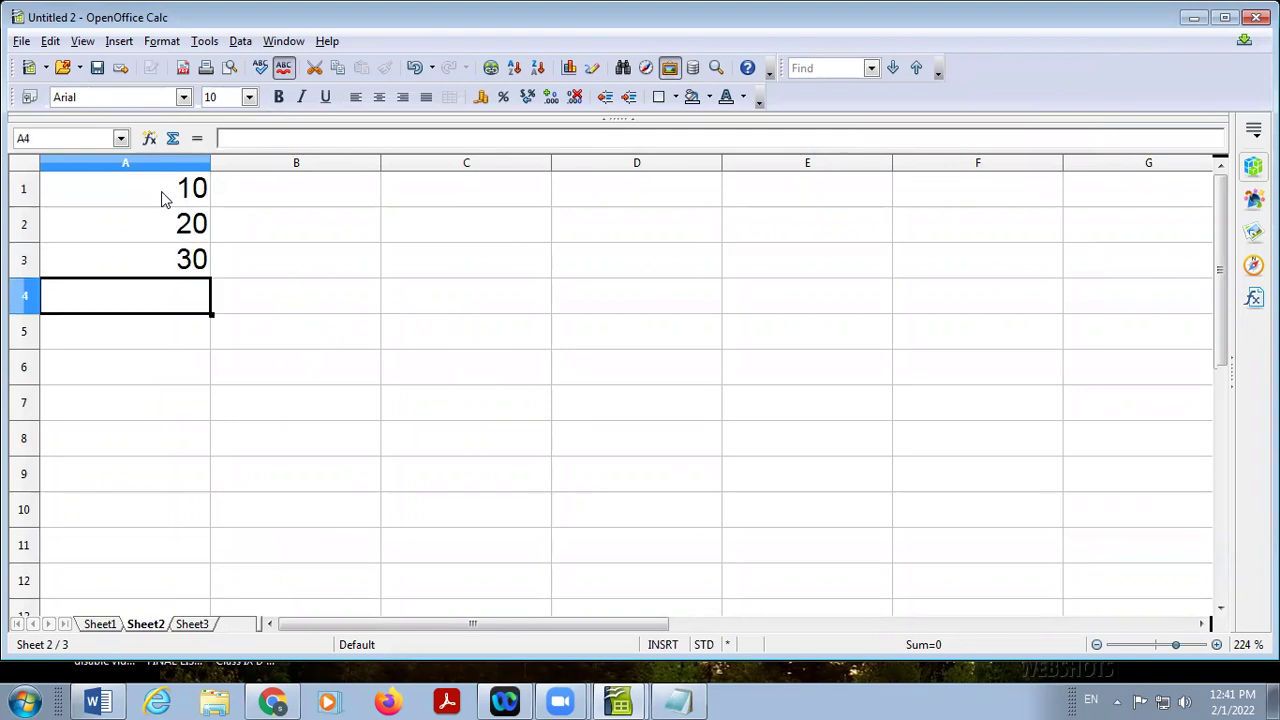
pyautogui.click(235, 193)
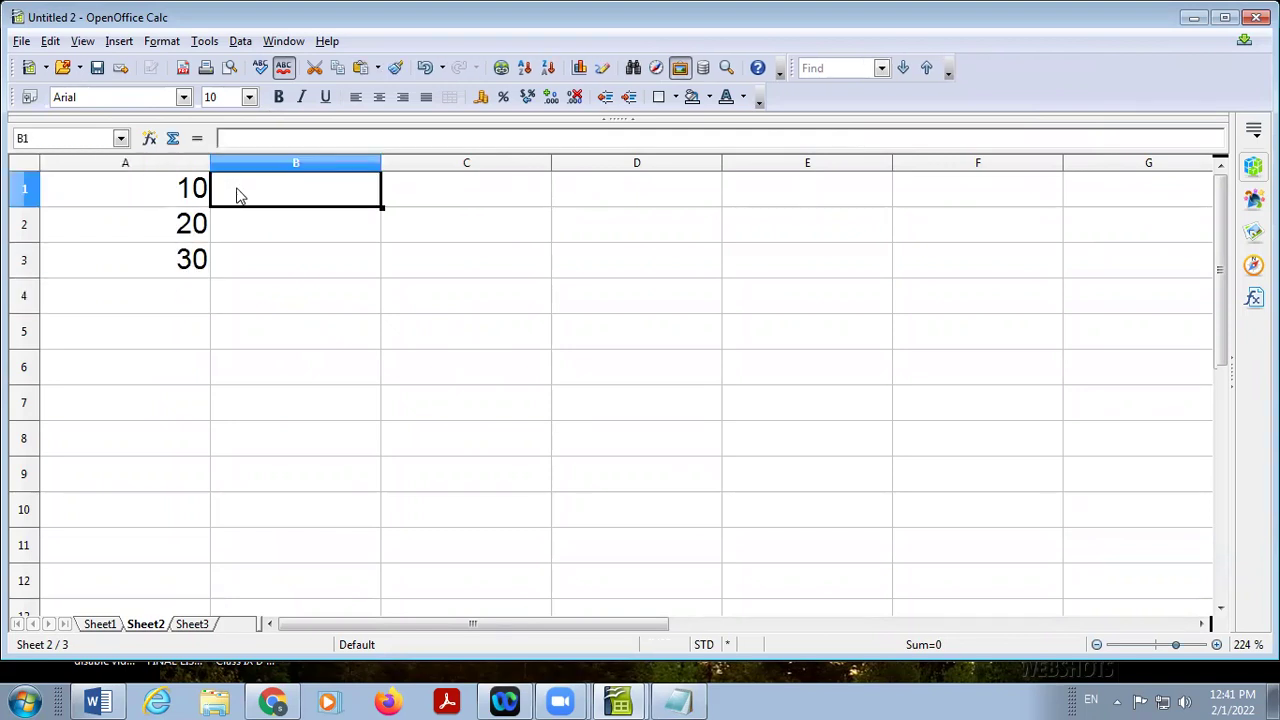
pyautogui.write('2')
pyautogui.press('Return')
pyautogui.write('3')
pyautogui.press('Return')
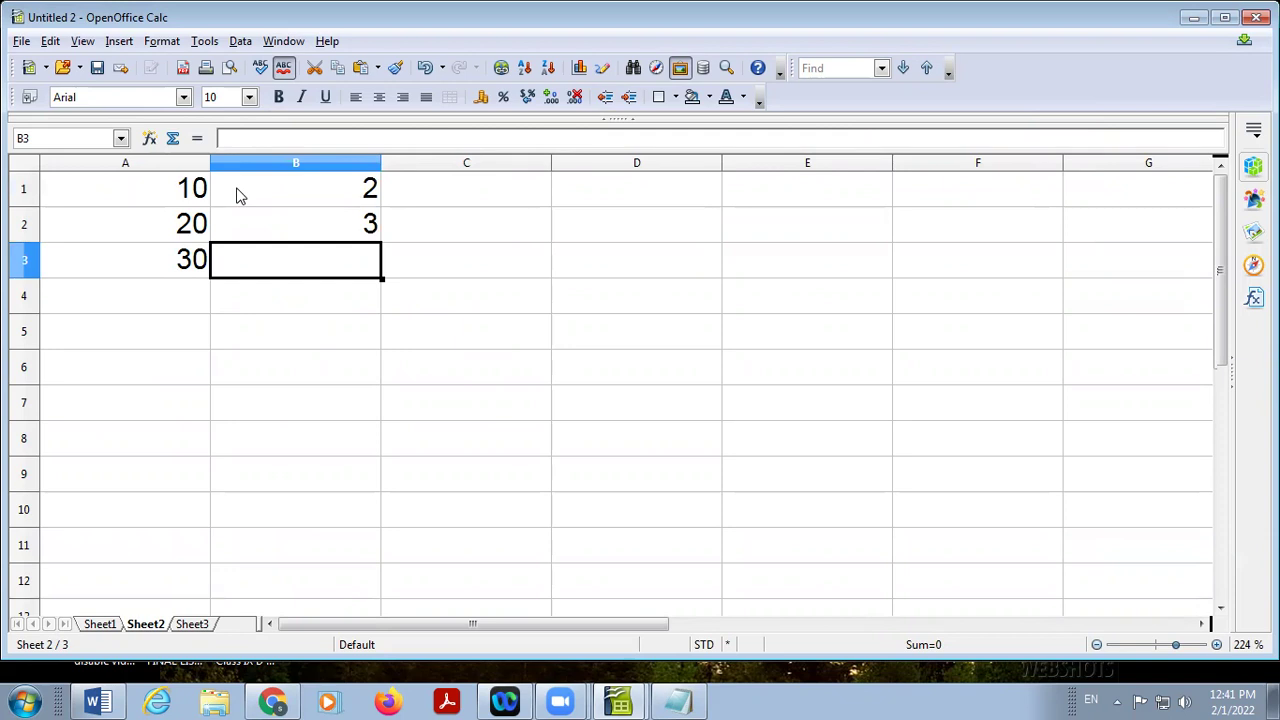
# - Enter 1, 2 and 3 in cells B1 to B3
pyautogui.press('Up')
pyautogui.press('Up')
pyautogui.write('1')
pyautogui.press('Return')
pyautogui.write('2')
pyautogui.press('Return')
pyautogui.write('3')
pyautogui.press('Return')
# - Enter 100, 200 and 300 in cells C1 to C3
pyautogui.click(460, 189)
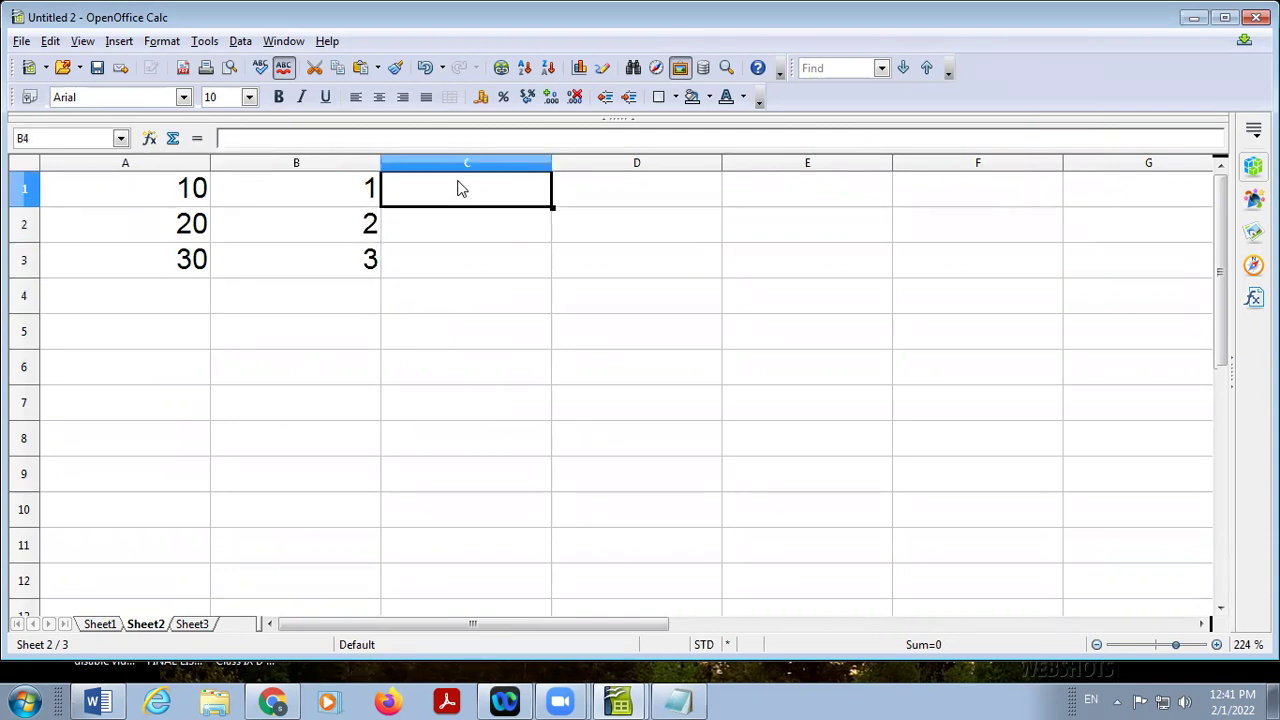
pyautogui.write('100')
pyautogui.press('Return')
pyautogui.write('200')
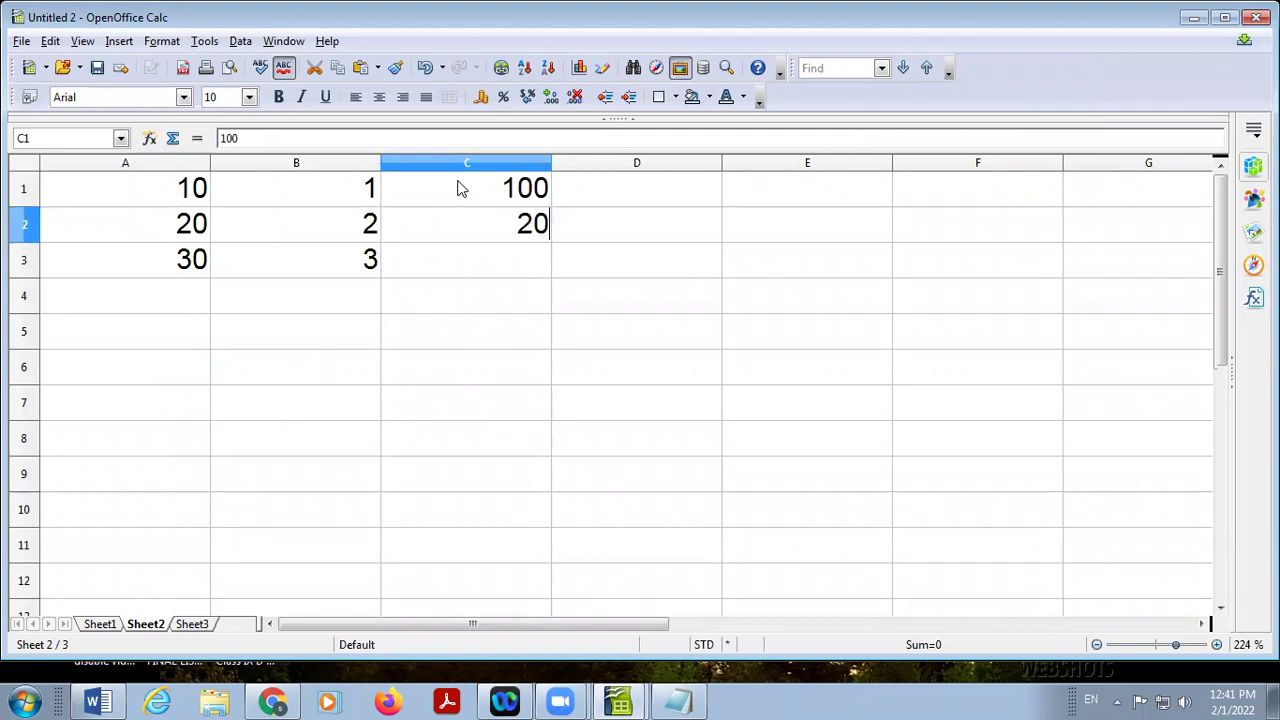
pyautogui.press('Return')
pyautogui.write('300')
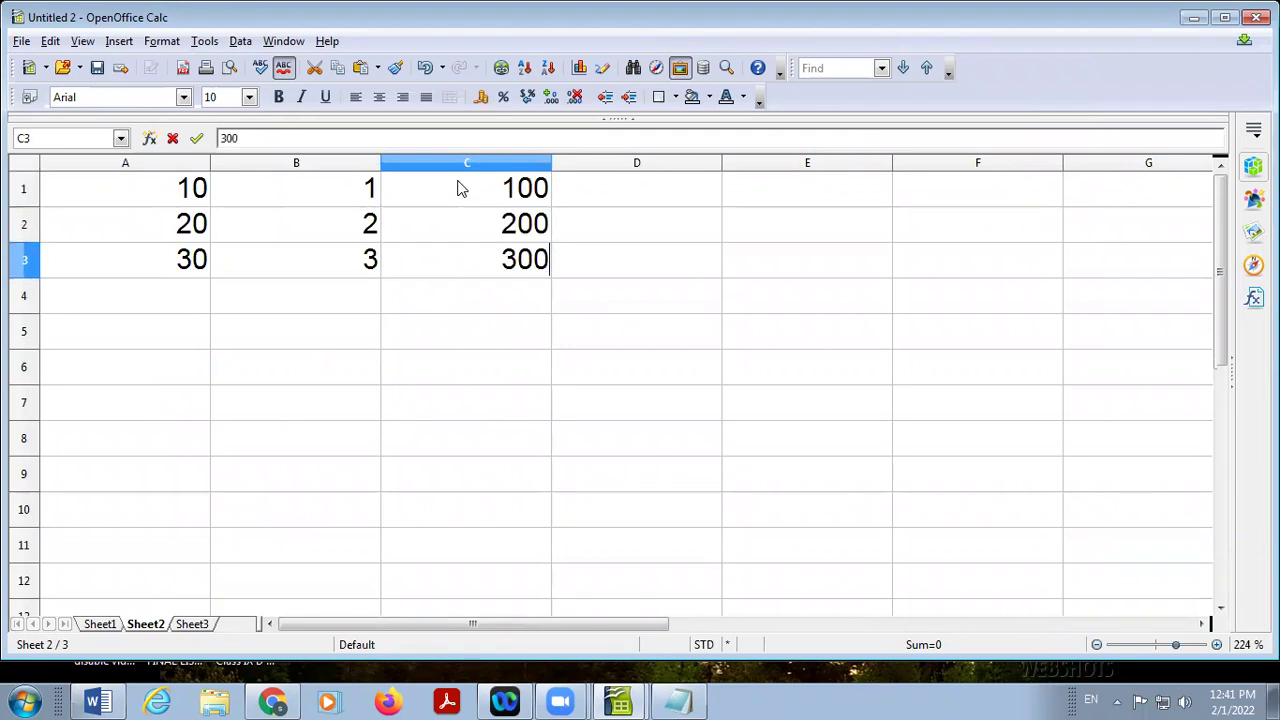
# - Enter the formula =sum(a1:a3) in cell A4 and fill it across to C4
pyautogui.click(97, 300)
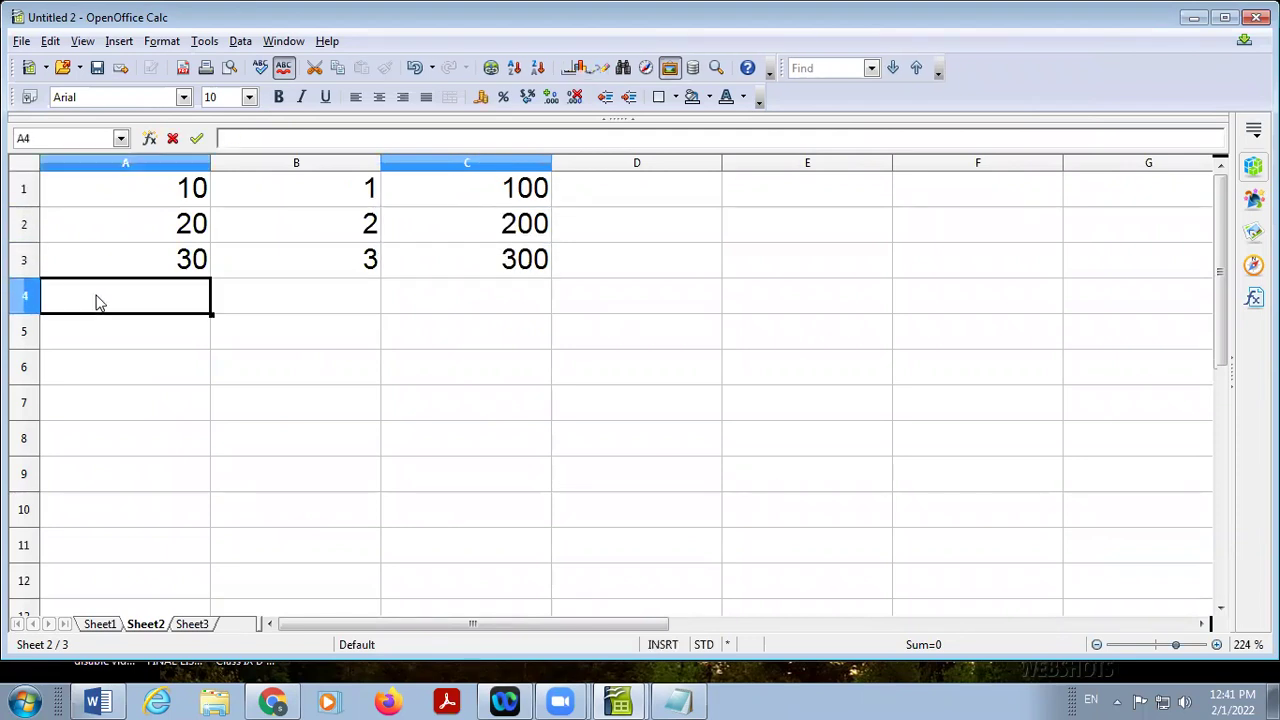
pyautogui.write('=sum(')
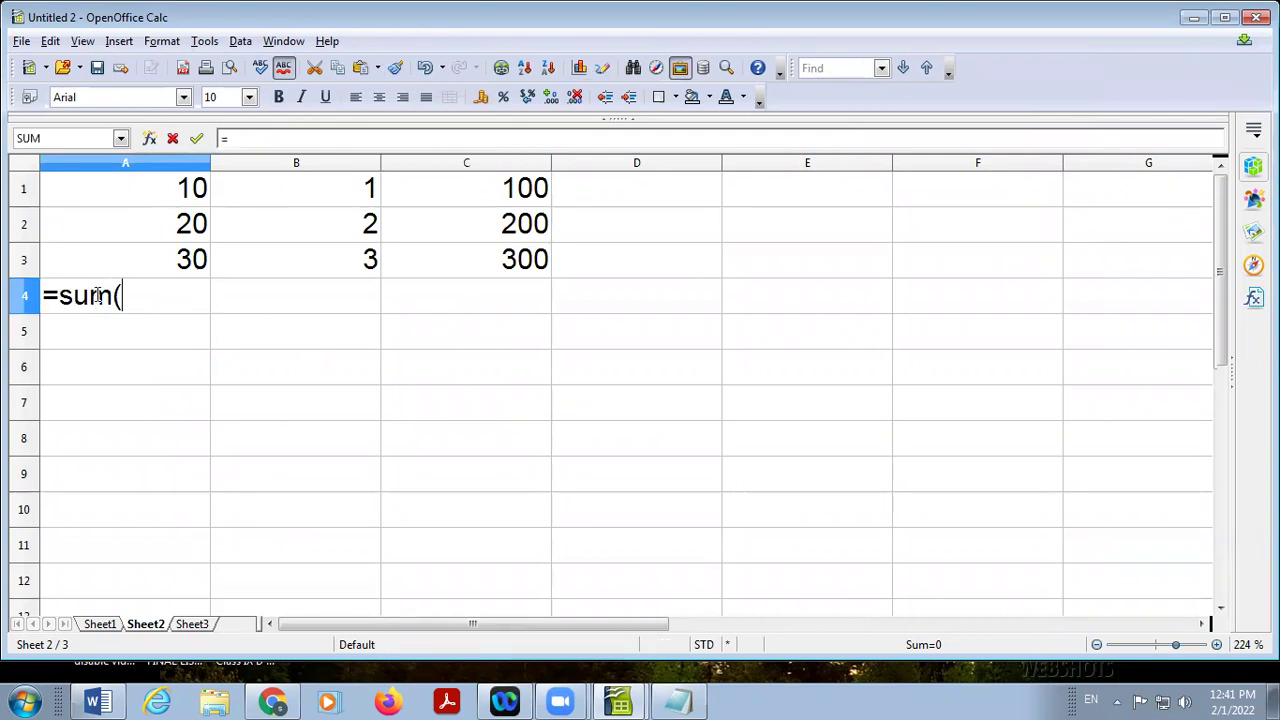
pyautogui.write('a1:a3')
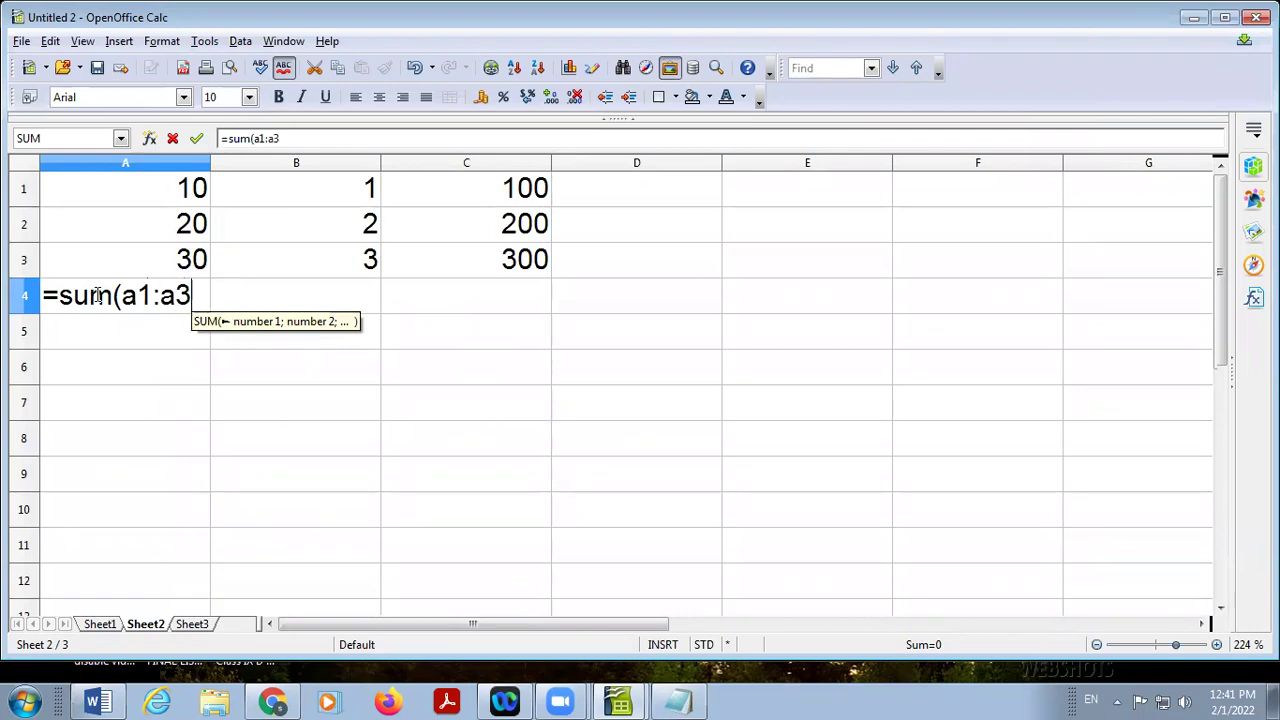
pyautogui.write(')')
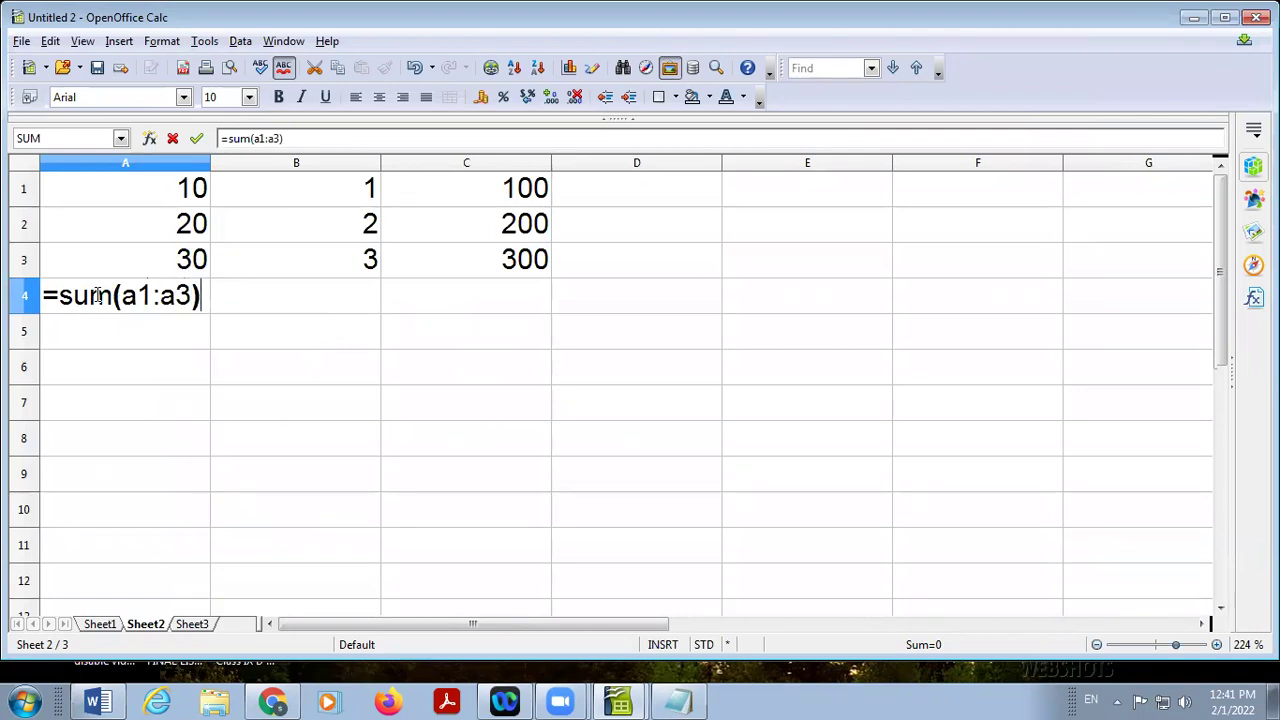
pyautogui.press('Return')
pyautogui.click(175, 287)
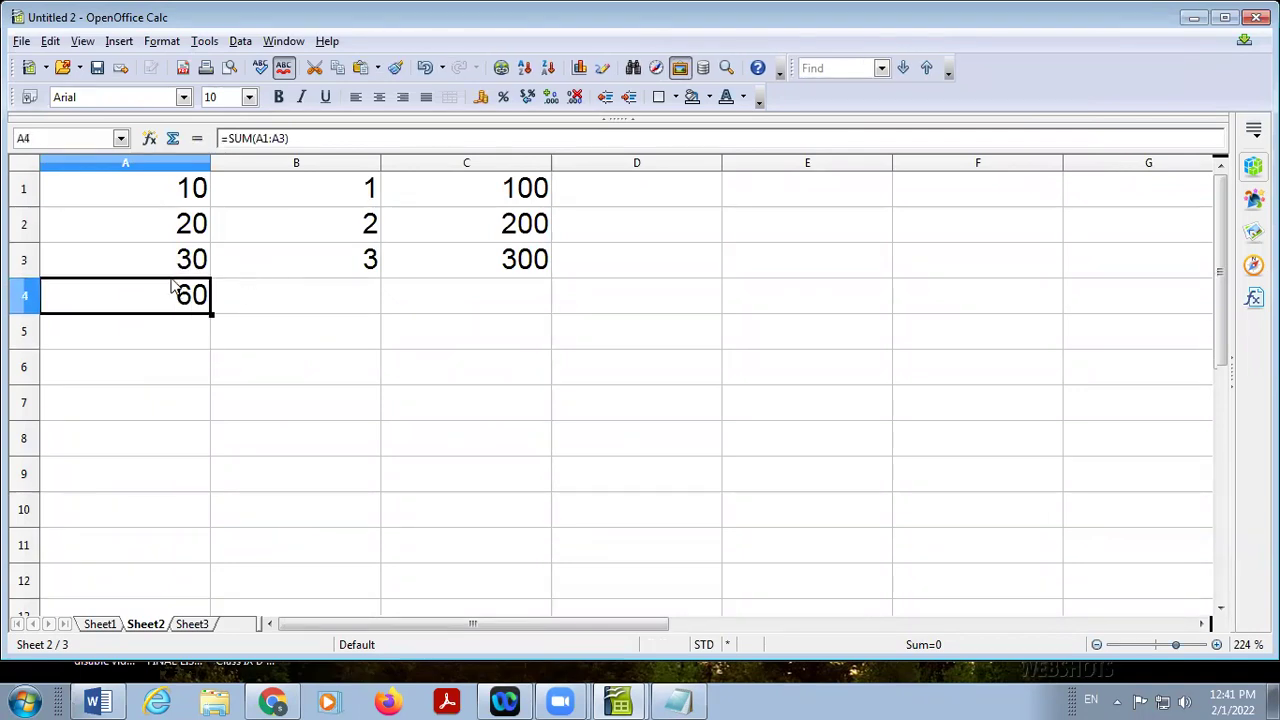
pyautogui.moveTo(210, 313); pyautogui.dragTo(514, 329)
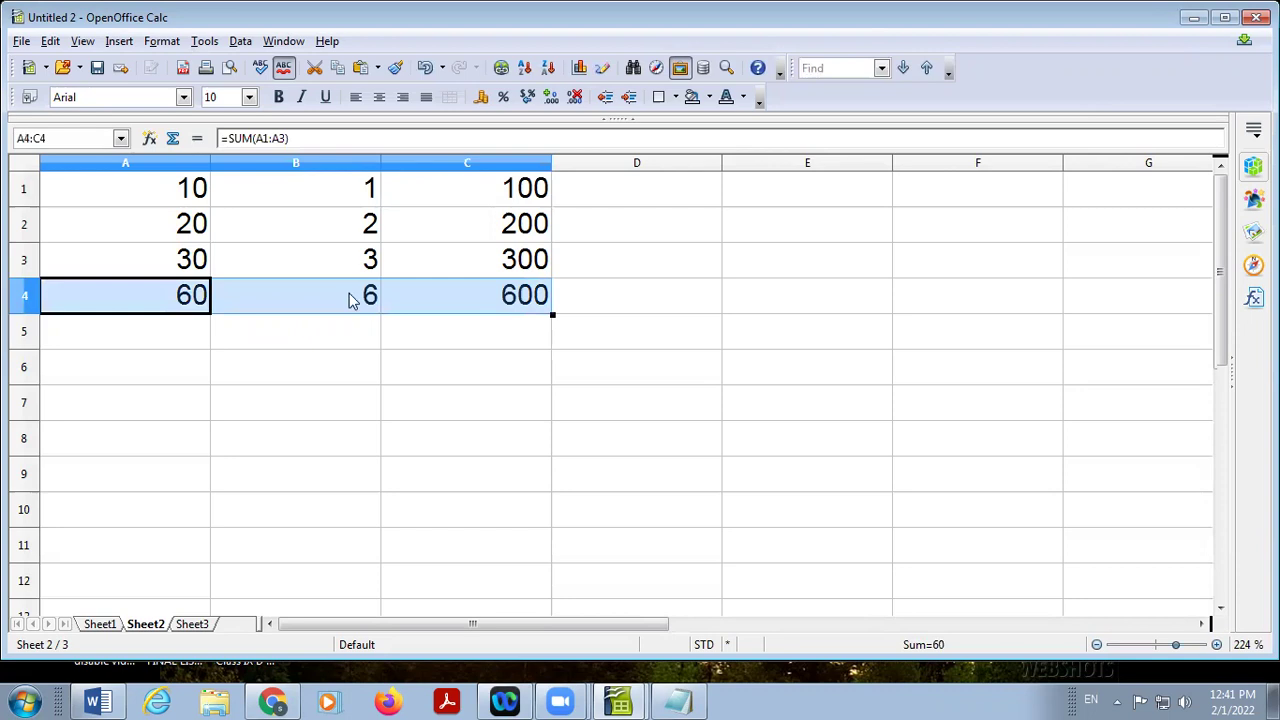
# - Examine the cell references in the copied sum formulas in B4 and C4, leaving both formulas as they are
pyautogui.click(350, 300)
pyautogui.doubleClick(350, 300)
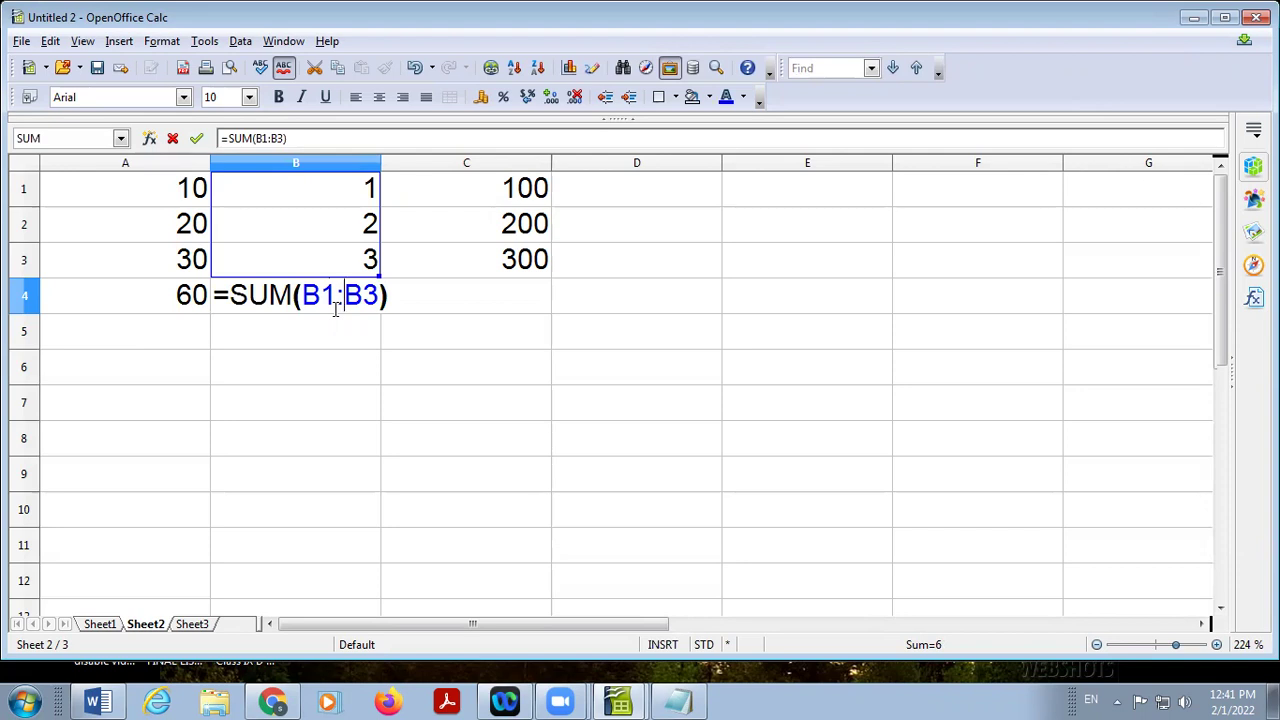
pyautogui.press('Return')
pyautogui.click(490, 292)
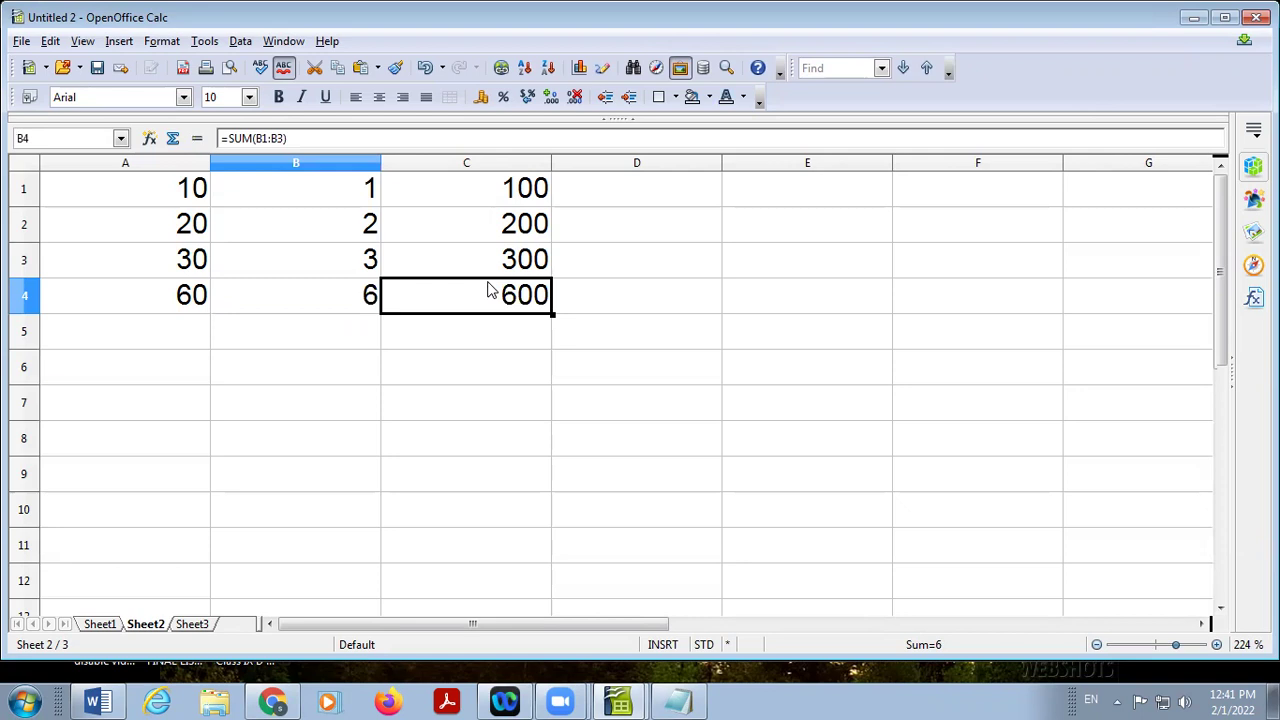
pyautogui.doubleClick(490, 290)
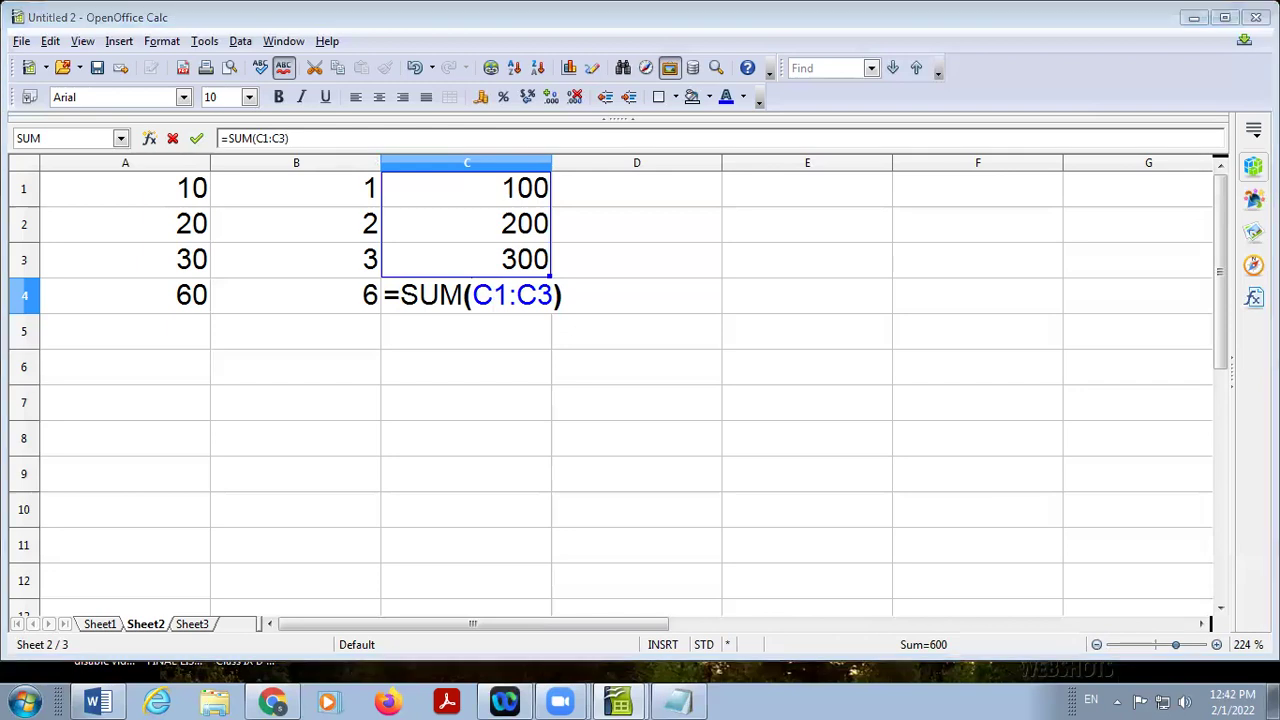
pyautogui.click(135, 305)
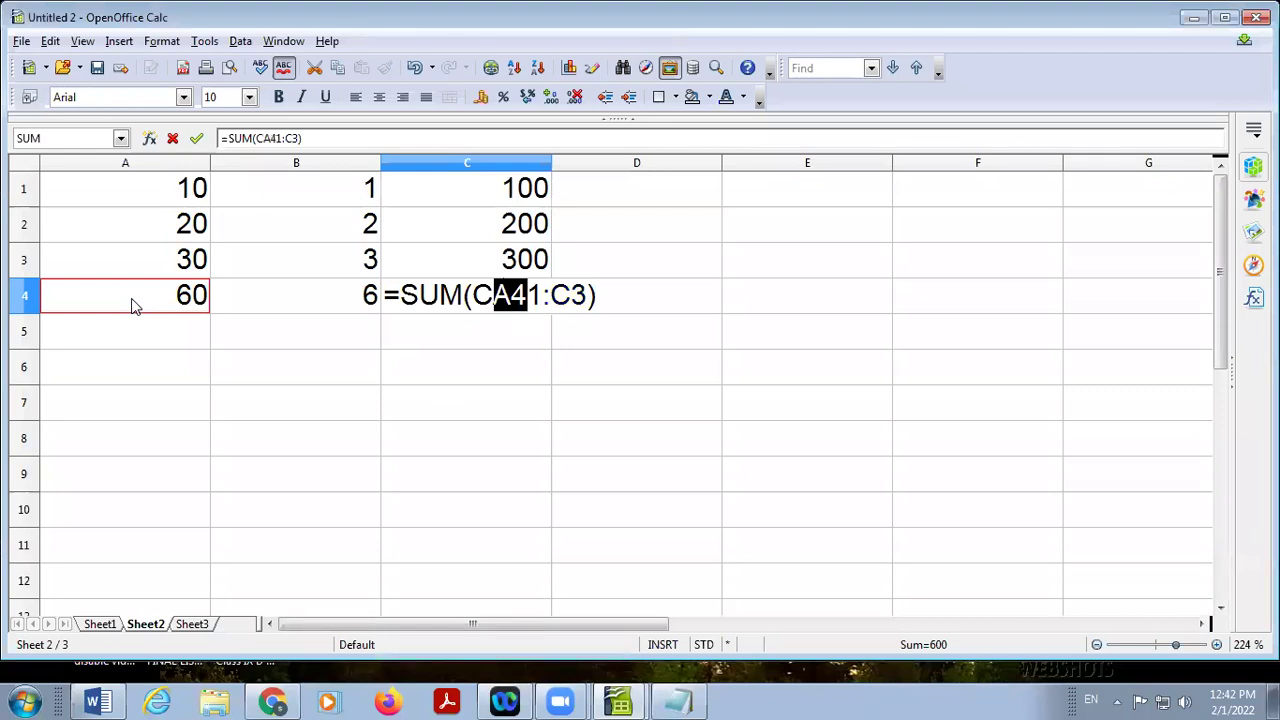
pyautogui.press('BackSpace')
pyautogui.press('Return')
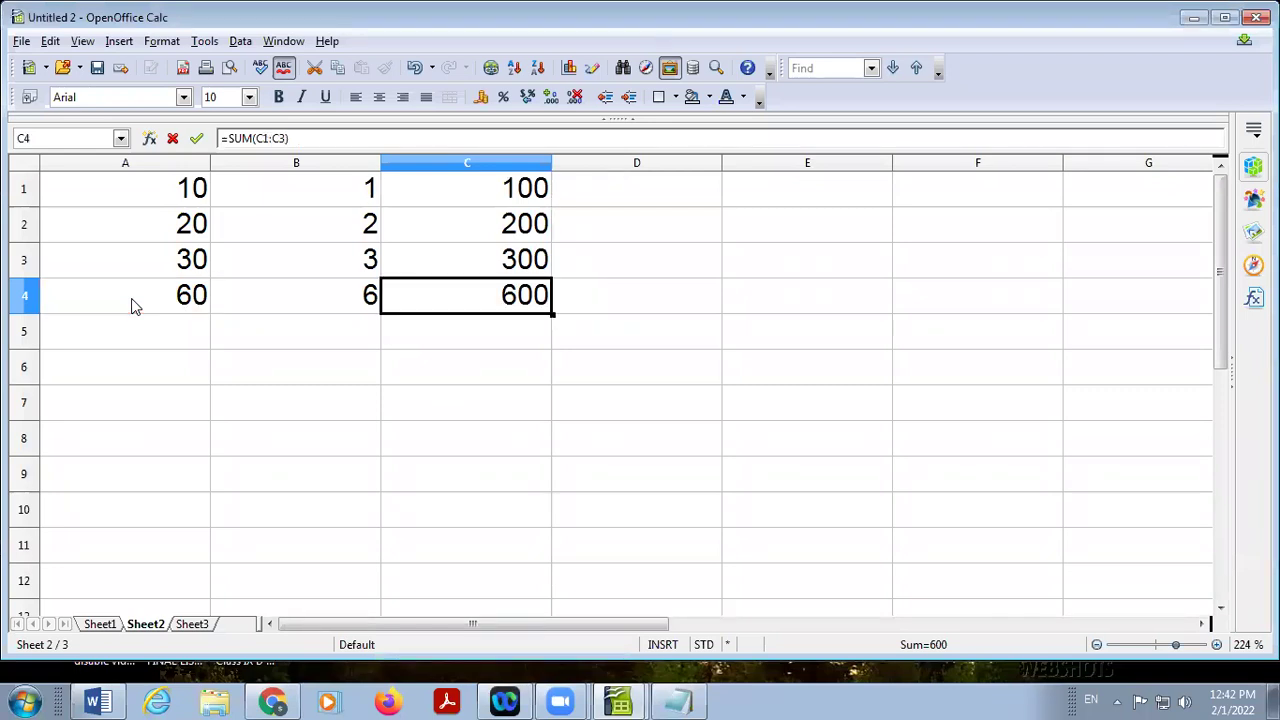
# - Make the start reference of the sum formula in A4 absolute as $A$1
pyautogui.click(193, 300)
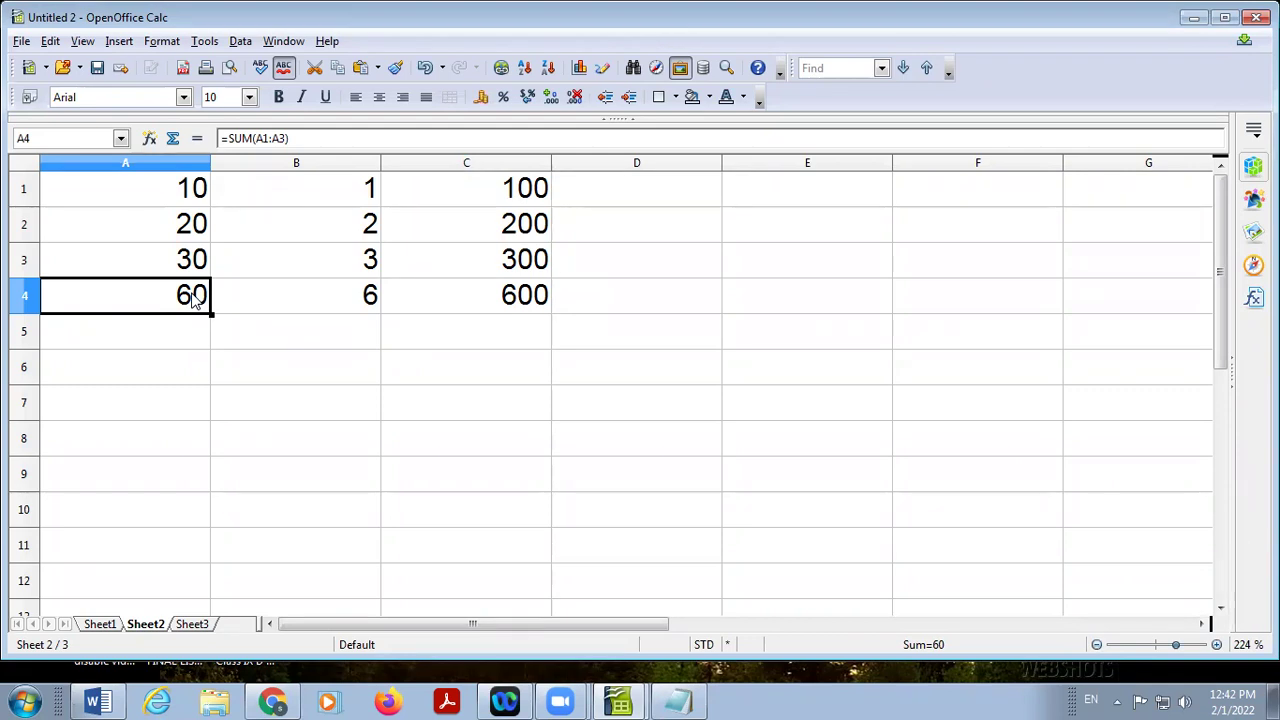
pyautogui.doubleClick(193, 300)
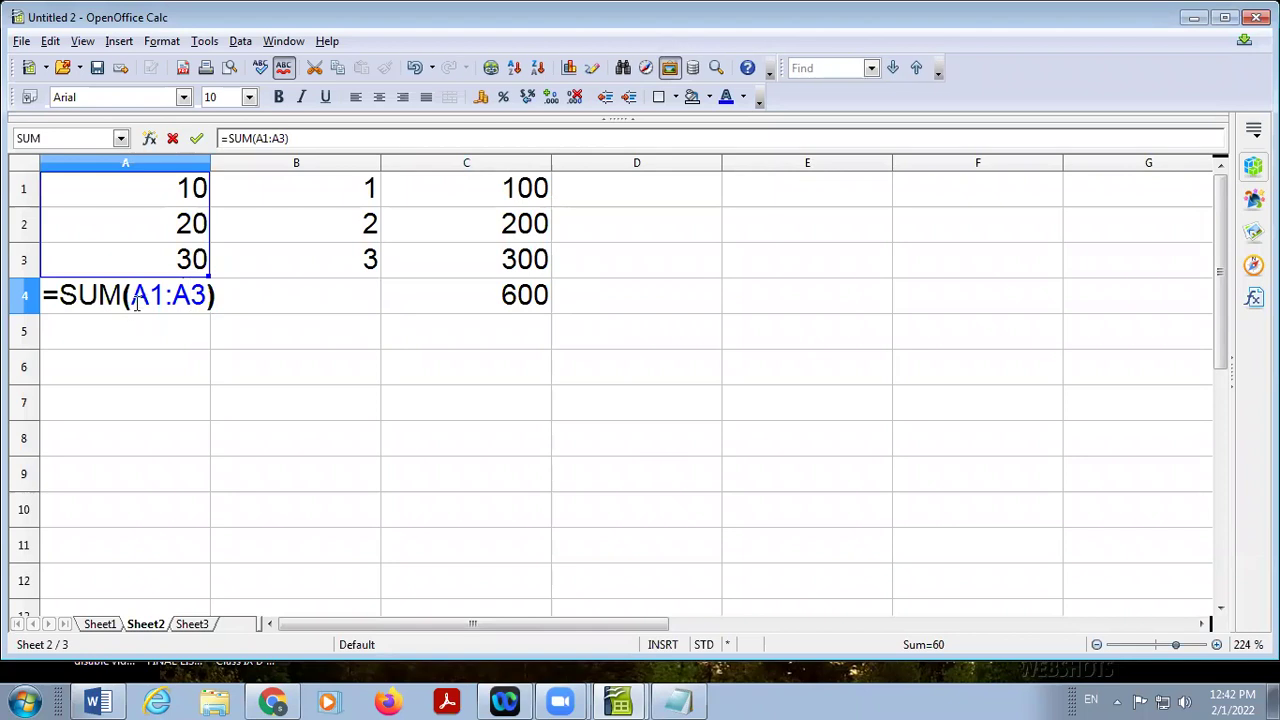
pyautogui.click(134, 293)
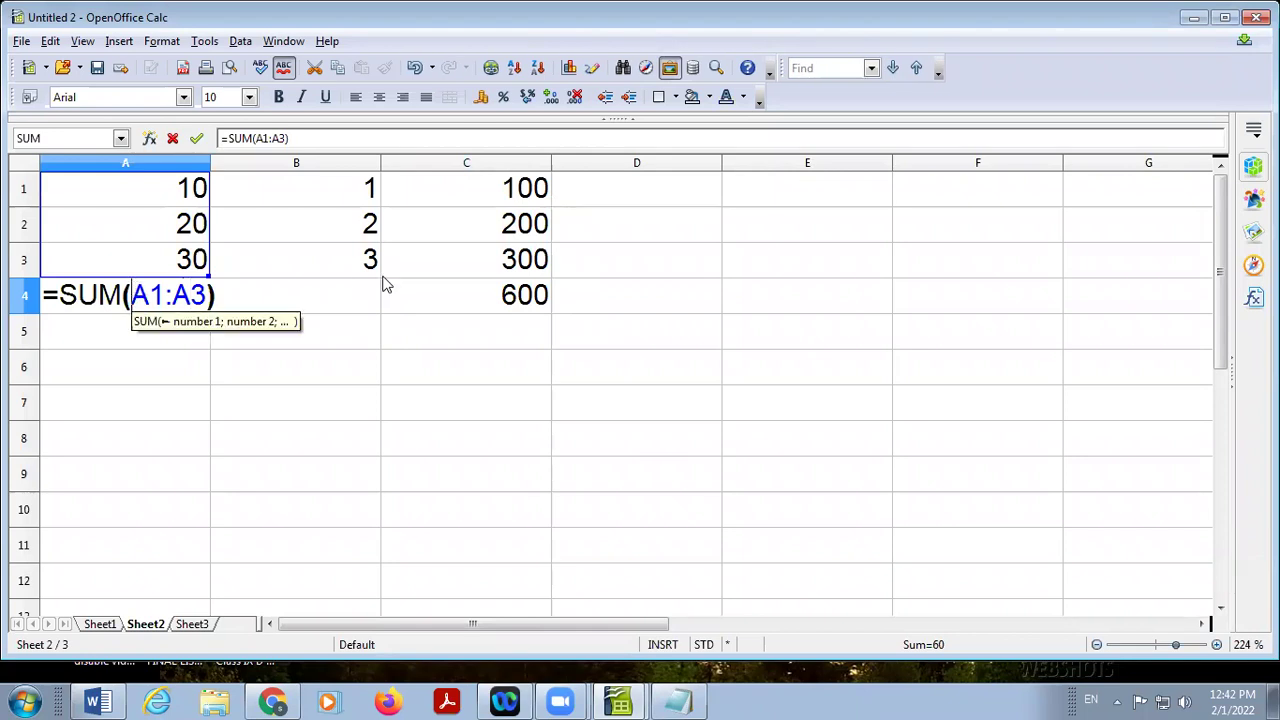
pyautogui.write('$')
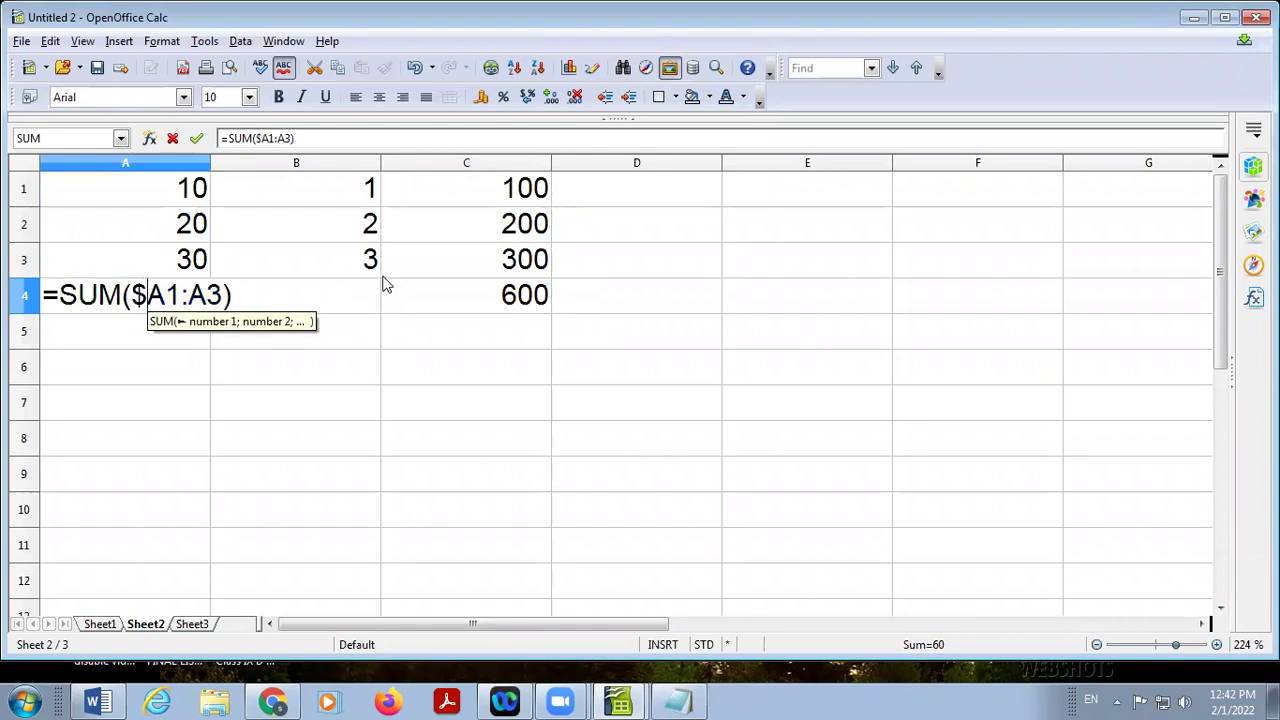
pyautogui.press('Right')
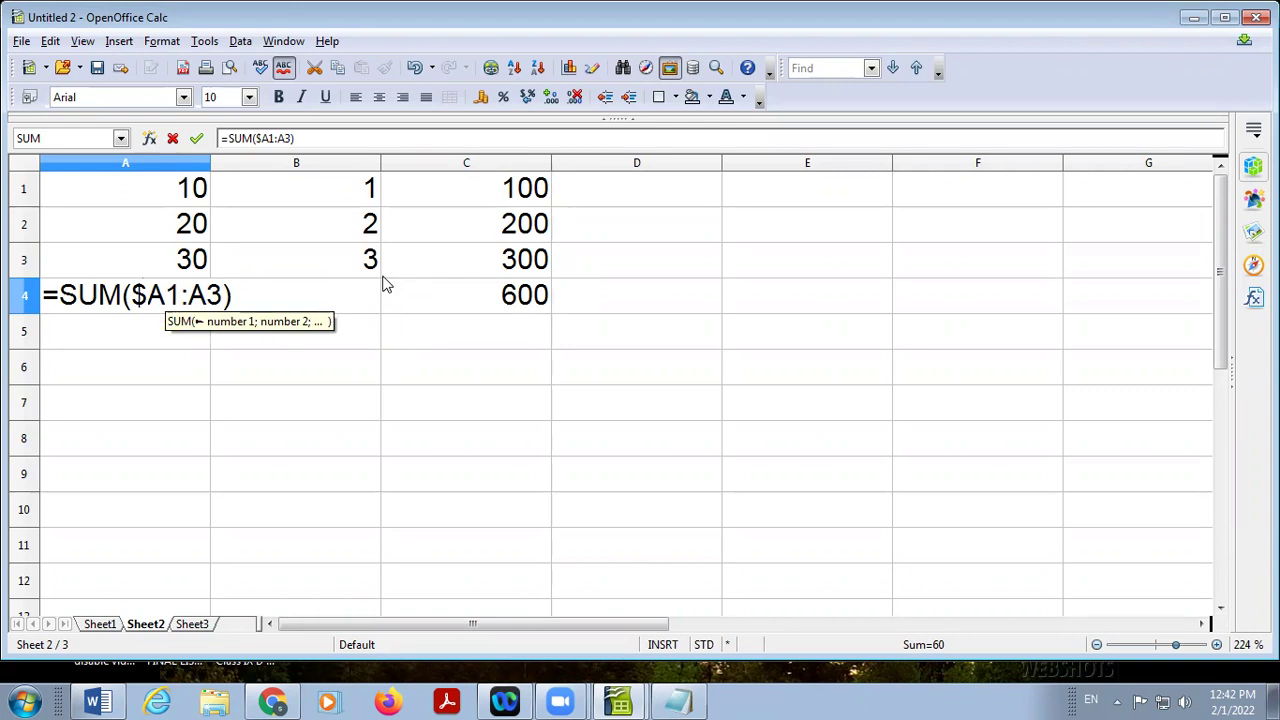
pyautogui.write('$')
pyautogui.press('Right')
pyautogui.press('Right')
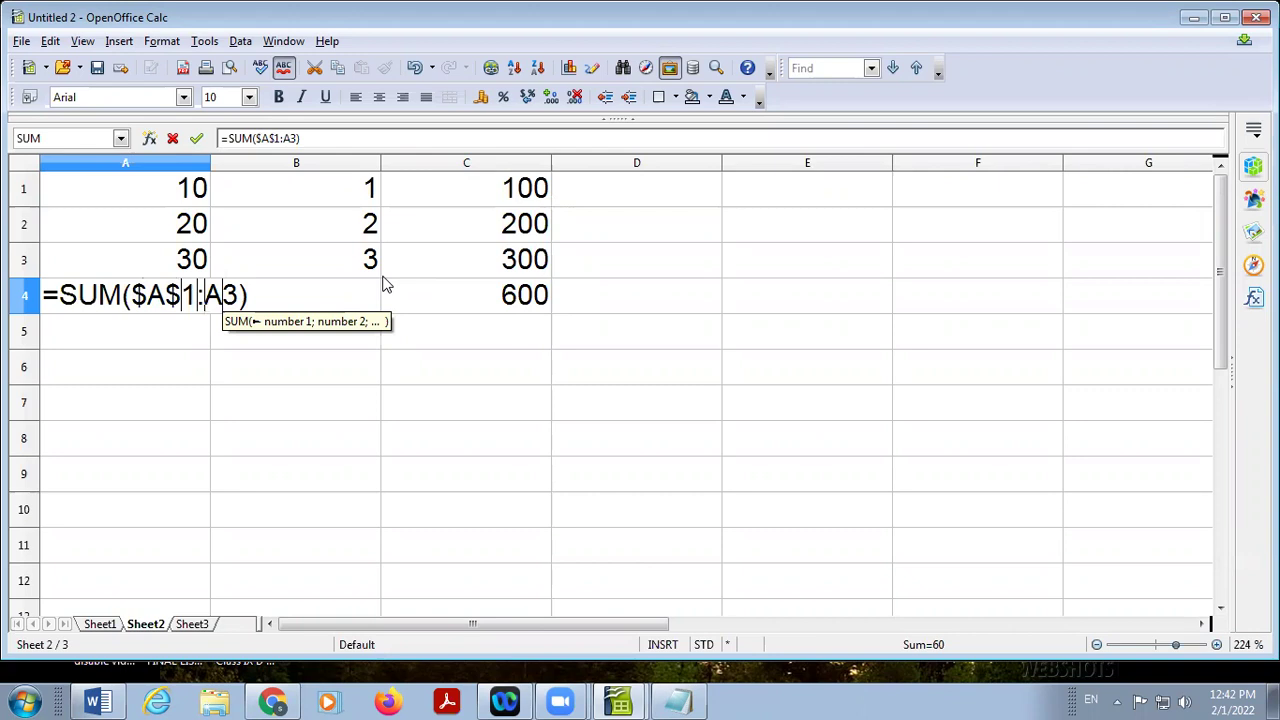
# - Make the end reference absolute as $A$3 and enter the formula =SUM($A$1:$A$3) in A4
pyautogui.press('Right')
pyautogui.write('$')
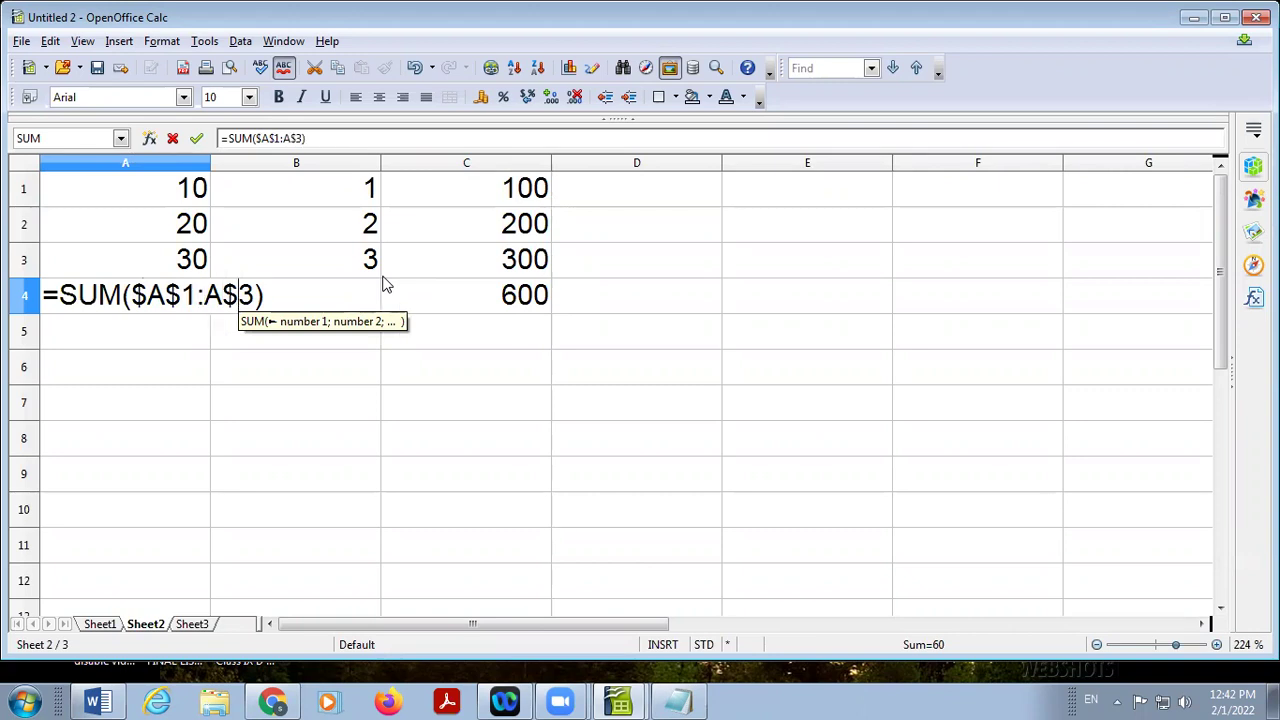
pyautogui.press('Left')
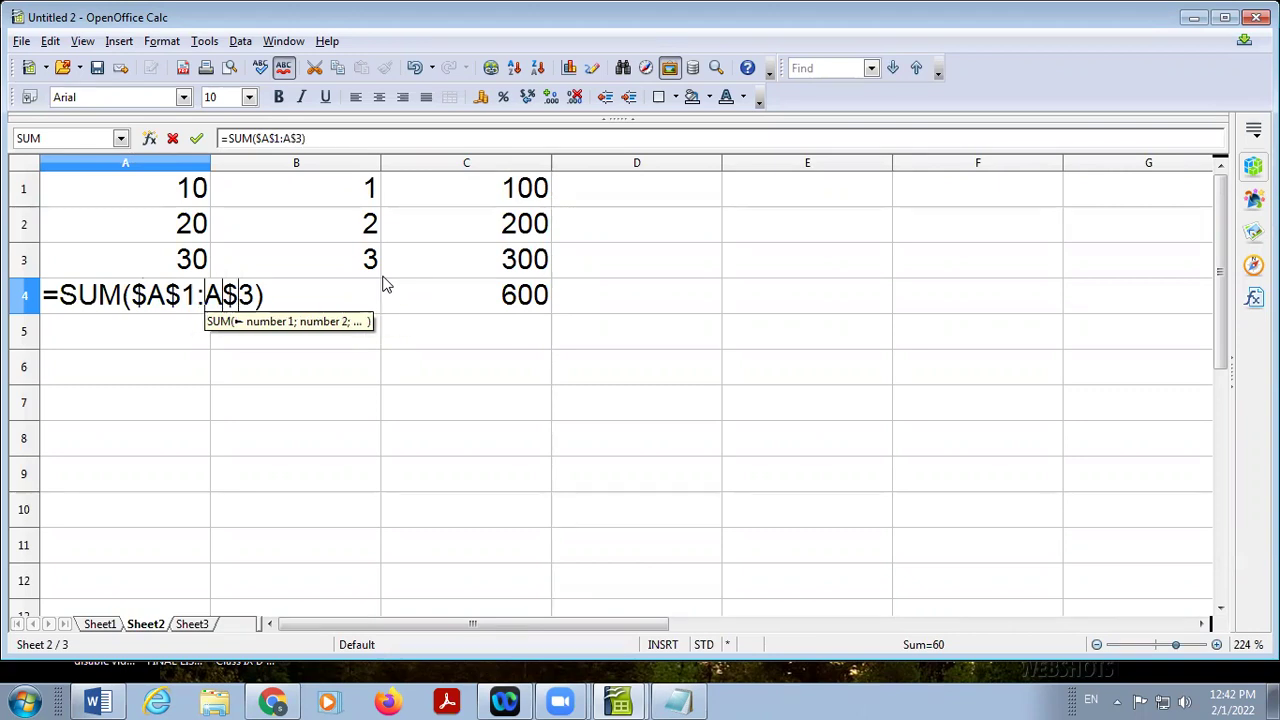
pyautogui.press('Left')
pyautogui.write('$')
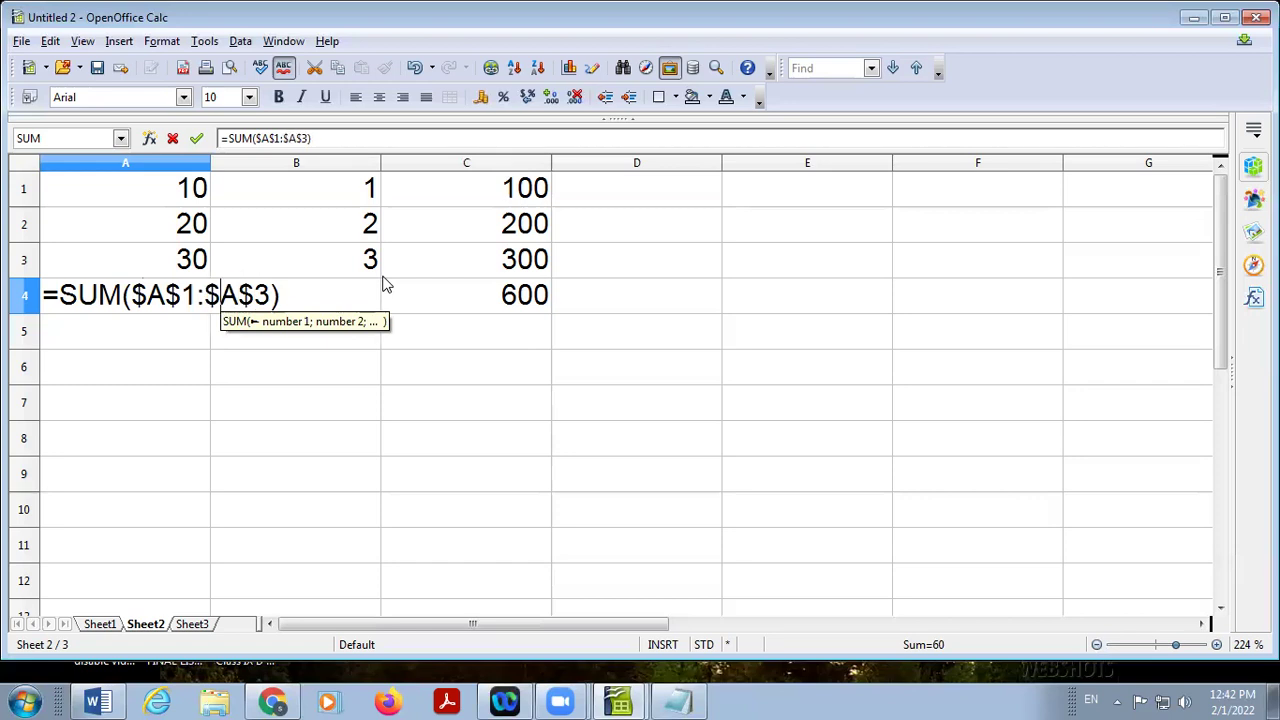
pyautogui.press('Right')
pyautogui.press('Right')
pyautogui.press('Right')
pyautogui.press('Right')
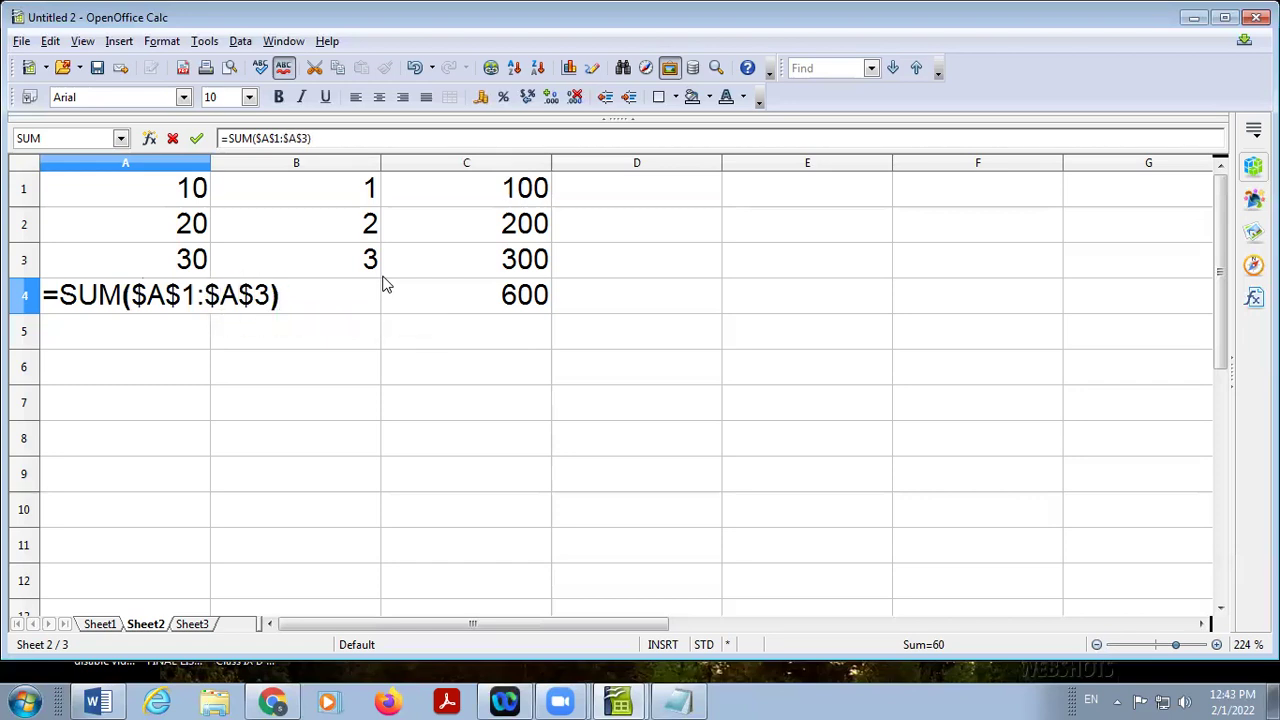
pyautogui.press('Return')
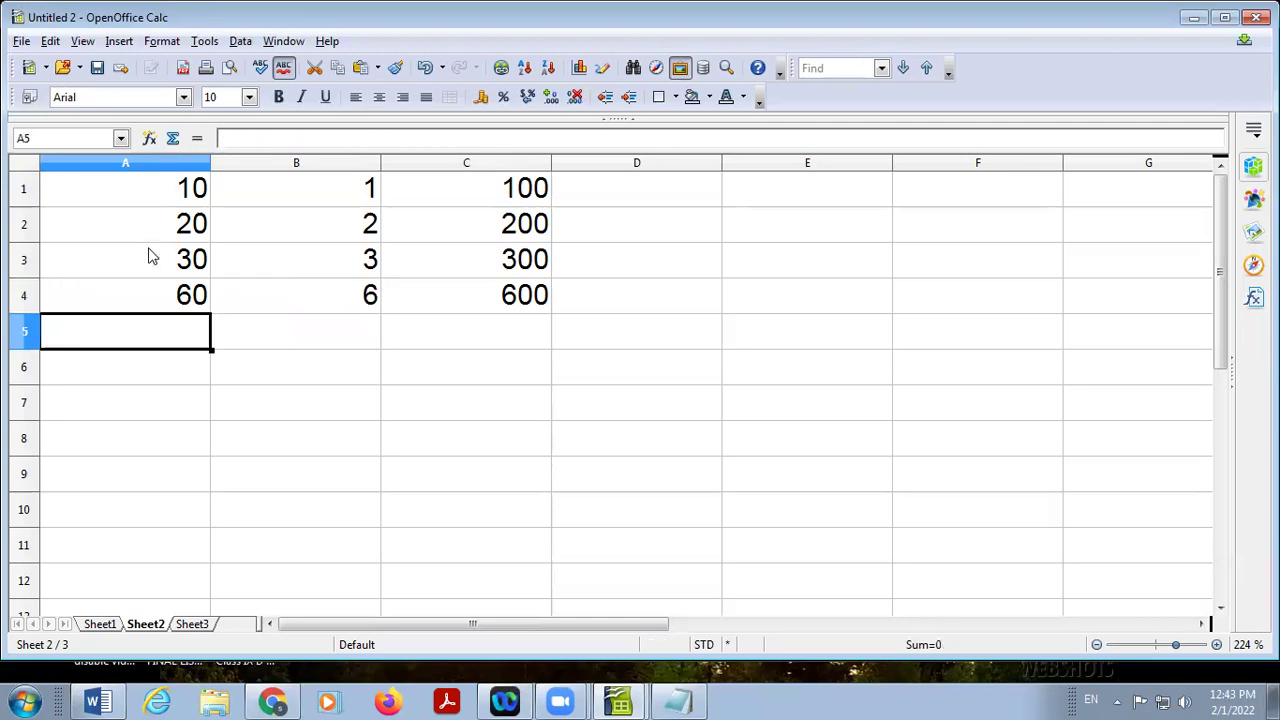
# - Fill the absolute sum formula in A4 across to C4
pyautogui.click(152, 294)
pyautogui.moveTo(212, 314); pyautogui.dragTo(552, 312)
pyautogui.click(528, 372)
# - Examine the absolute references in the copied formulas in B4 and C4, leaving both formulas as they are
pyautogui.click(314, 303)
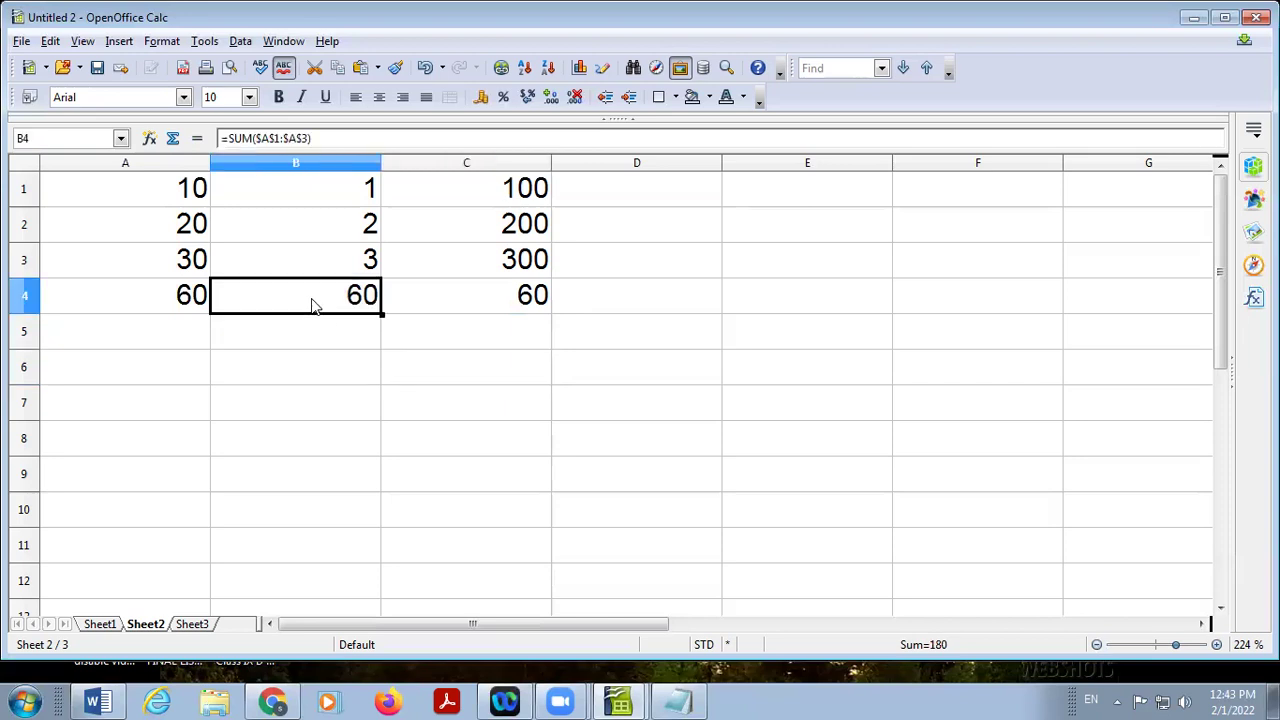
pyautogui.doubleClick(322, 296)
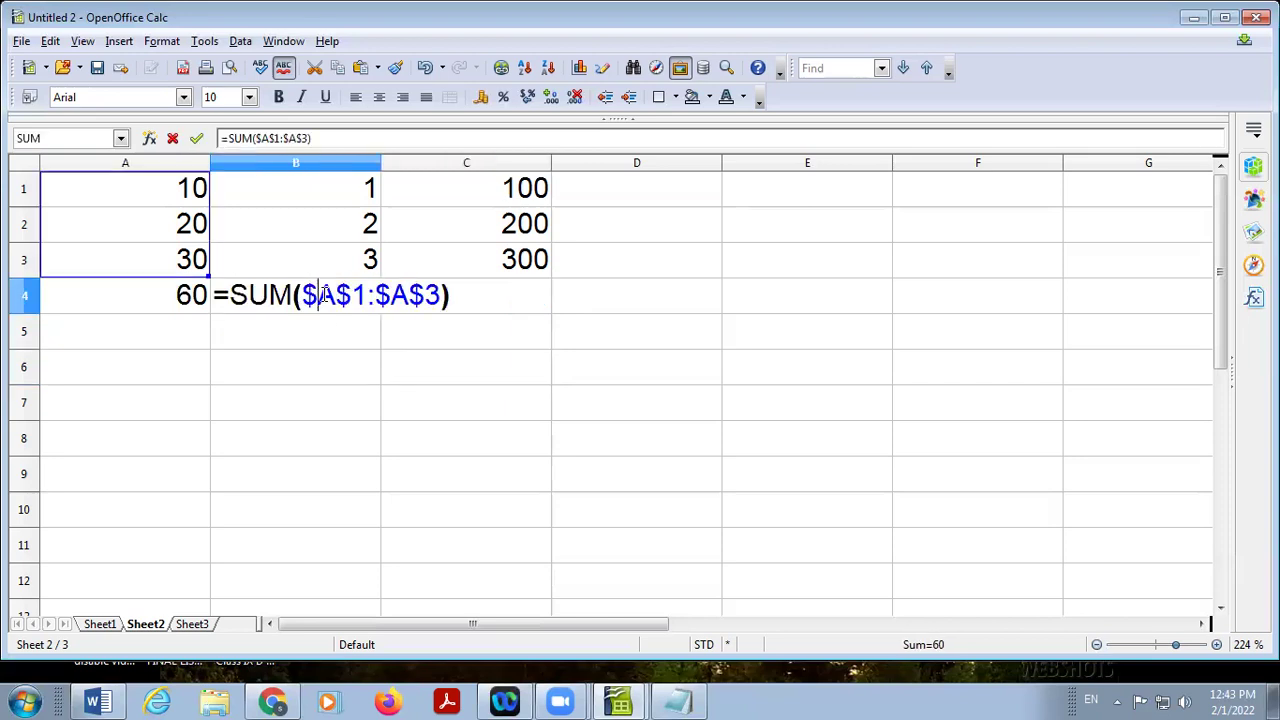
pyautogui.press('Escape')
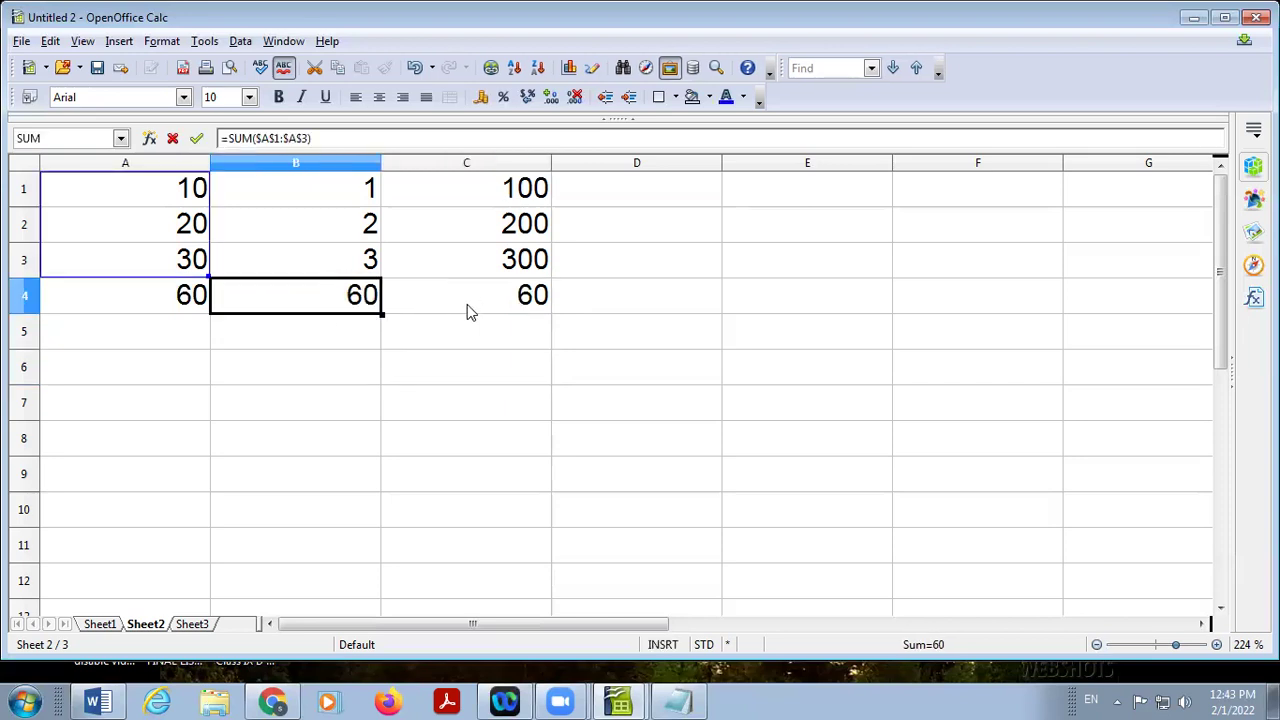
pyautogui.click(470, 305)
pyautogui.doubleClick(470, 296)
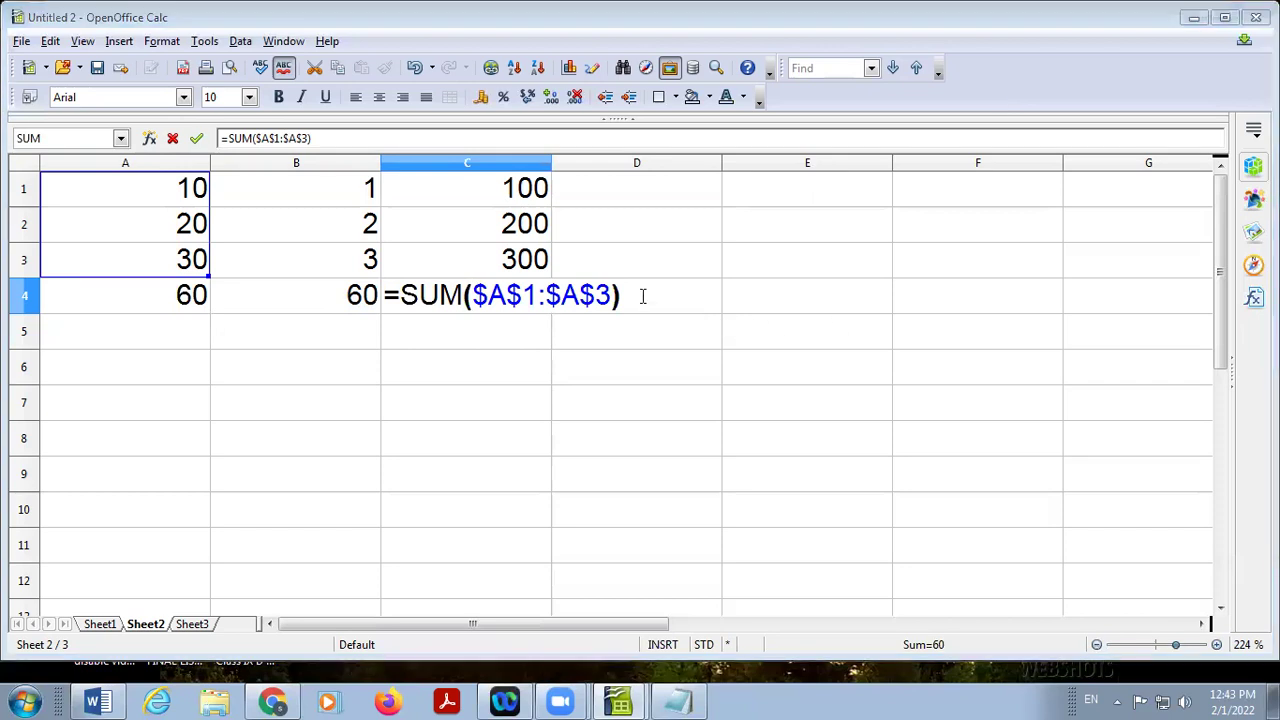
pyautogui.click(305, 366)
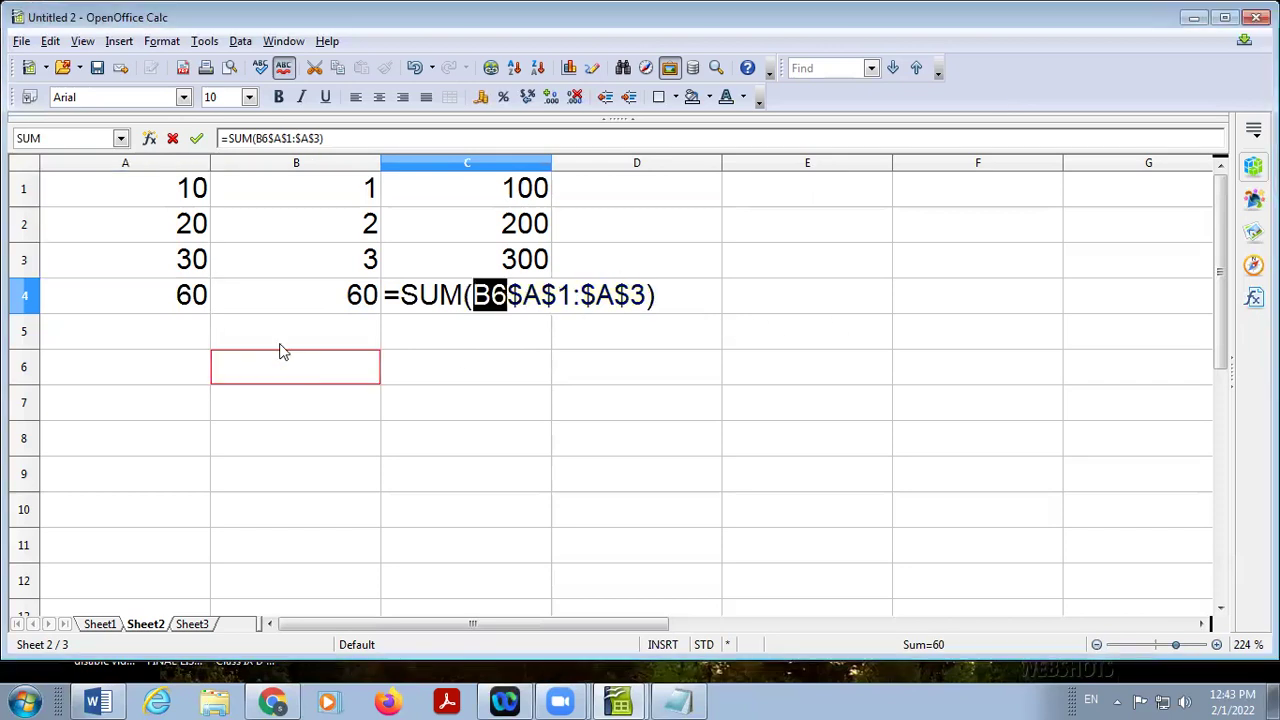
pyautogui.press('Escape')
# - Change the formula in A4 to the mixed references =SUM(A$1:$A3)
pyautogui.click(192, 303)
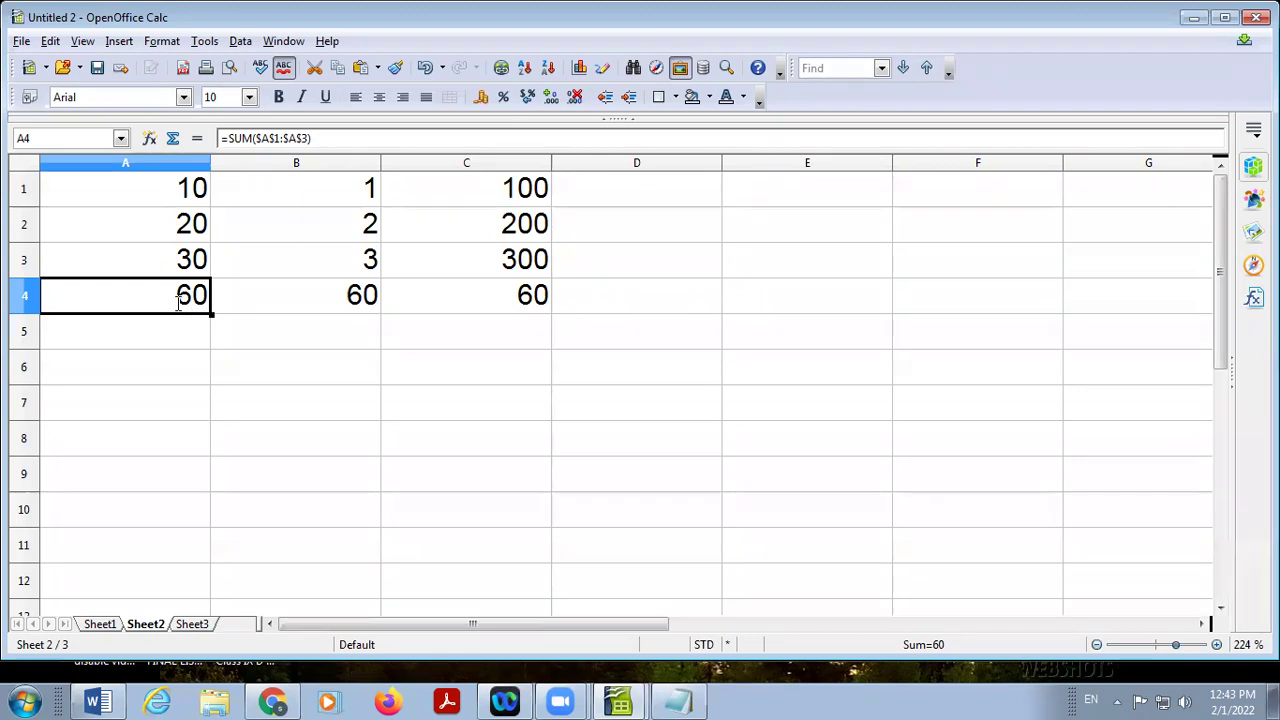
pyautogui.doubleClick(180, 305)
pyautogui.moveTo(149, 295); pyautogui.dragTo(132, 295)
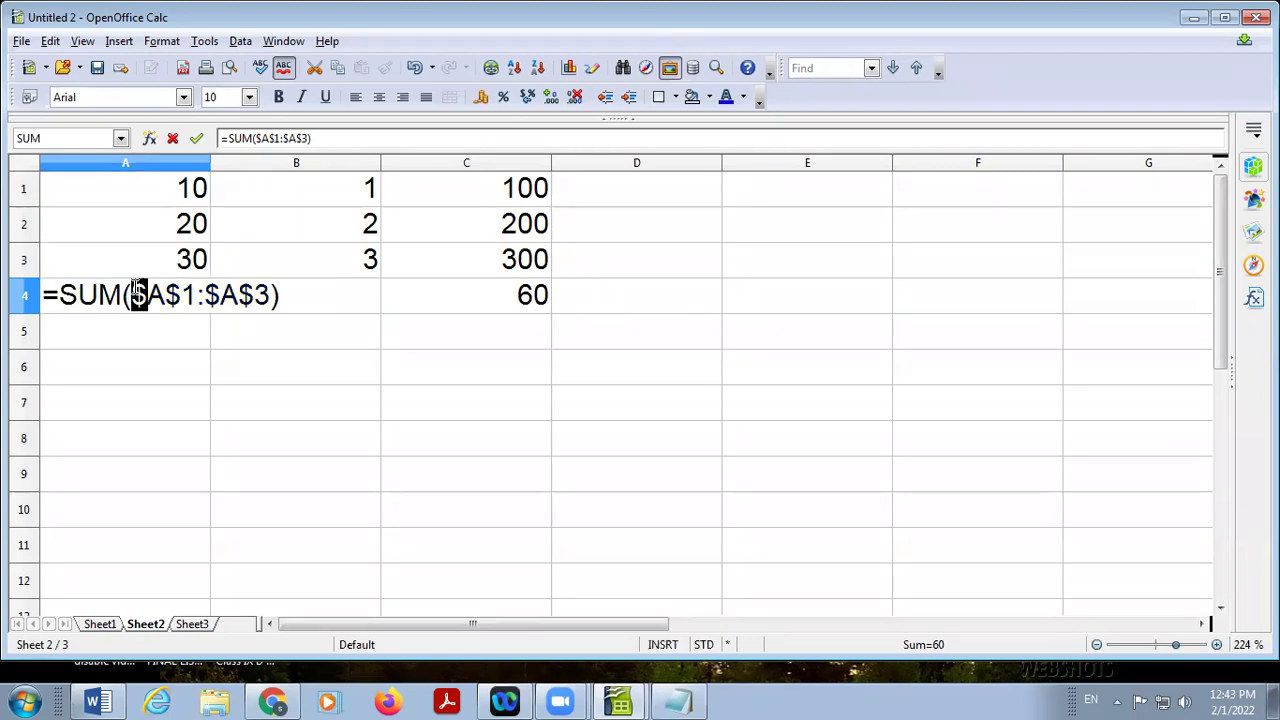
pyautogui.press('Delete')
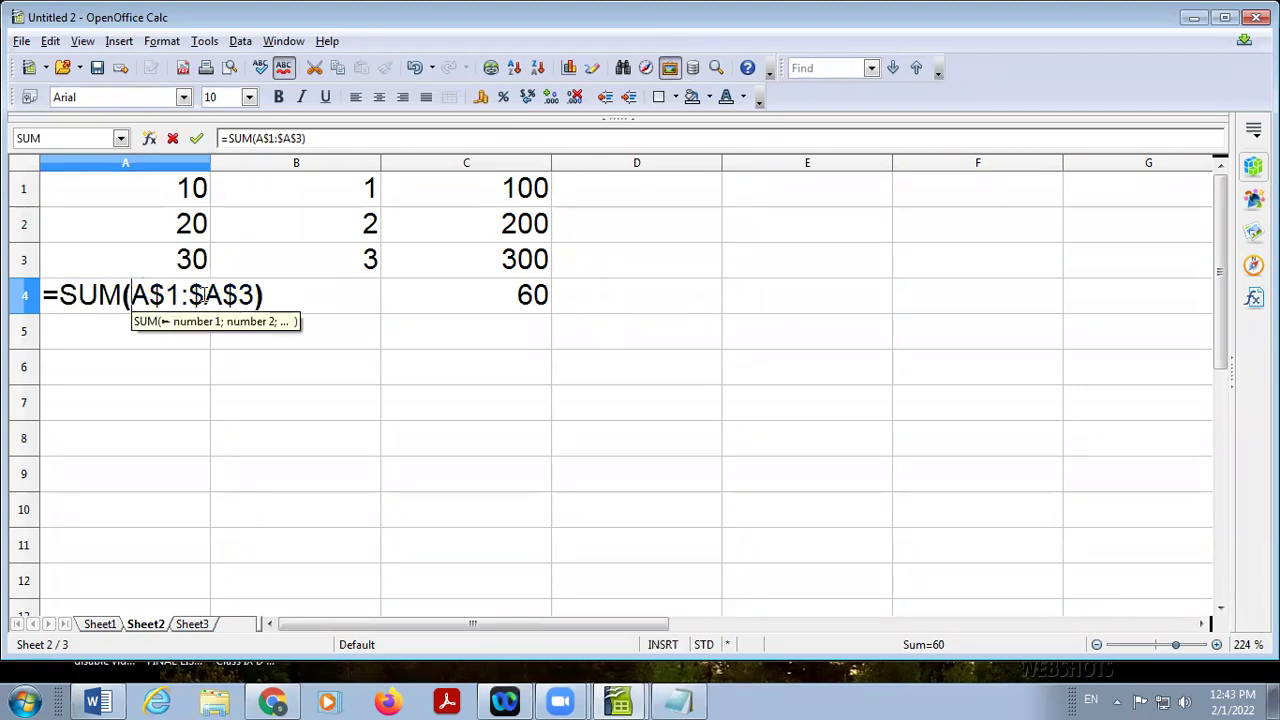
pyautogui.click(200, 294)
pyautogui.moveTo(200, 294); pyautogui.dragTo(189, 294)
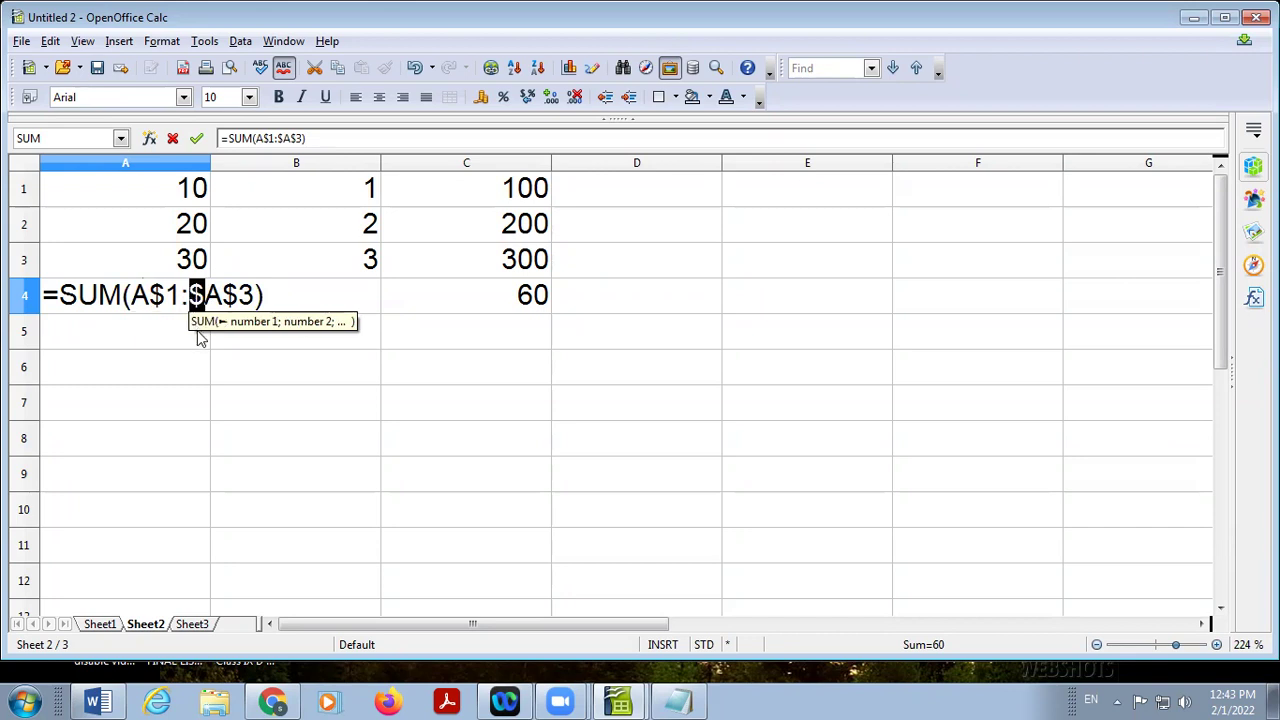
pyautogui.click(239, 294)
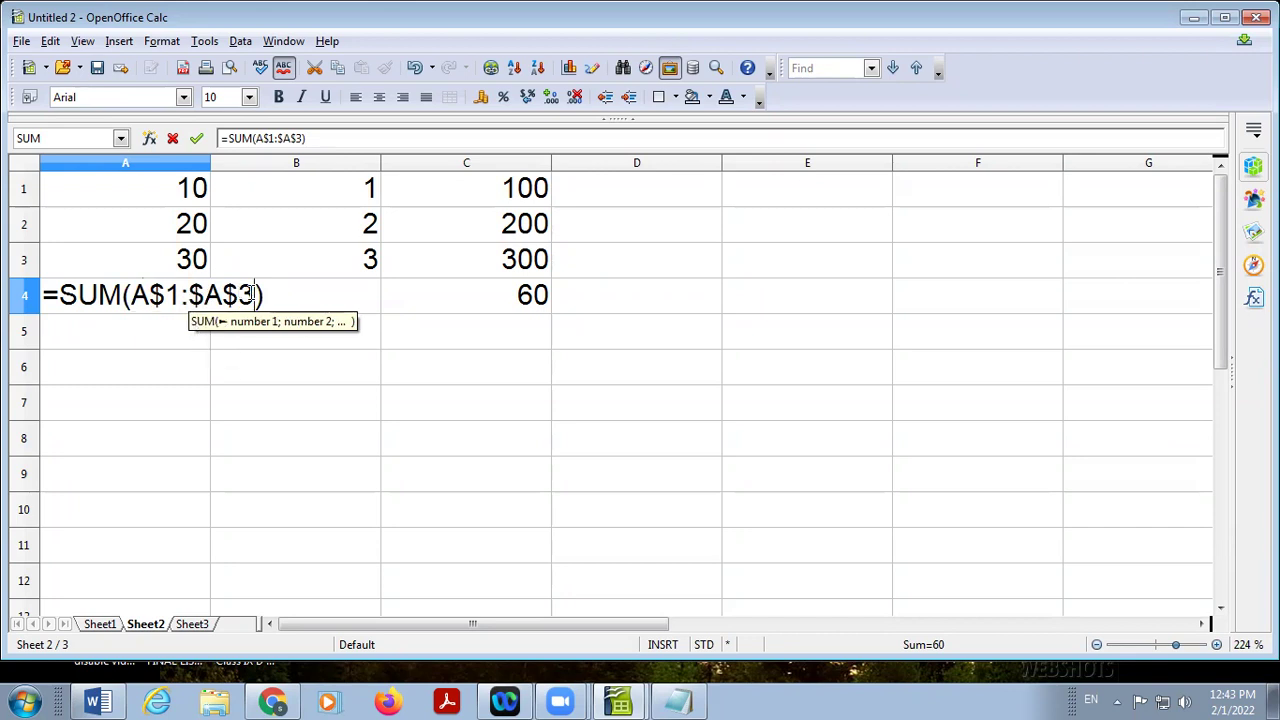
pyautogui.moveTo(239, 294); pyautogui.dragTo(130, 294)
pyautogui.press('Delete')
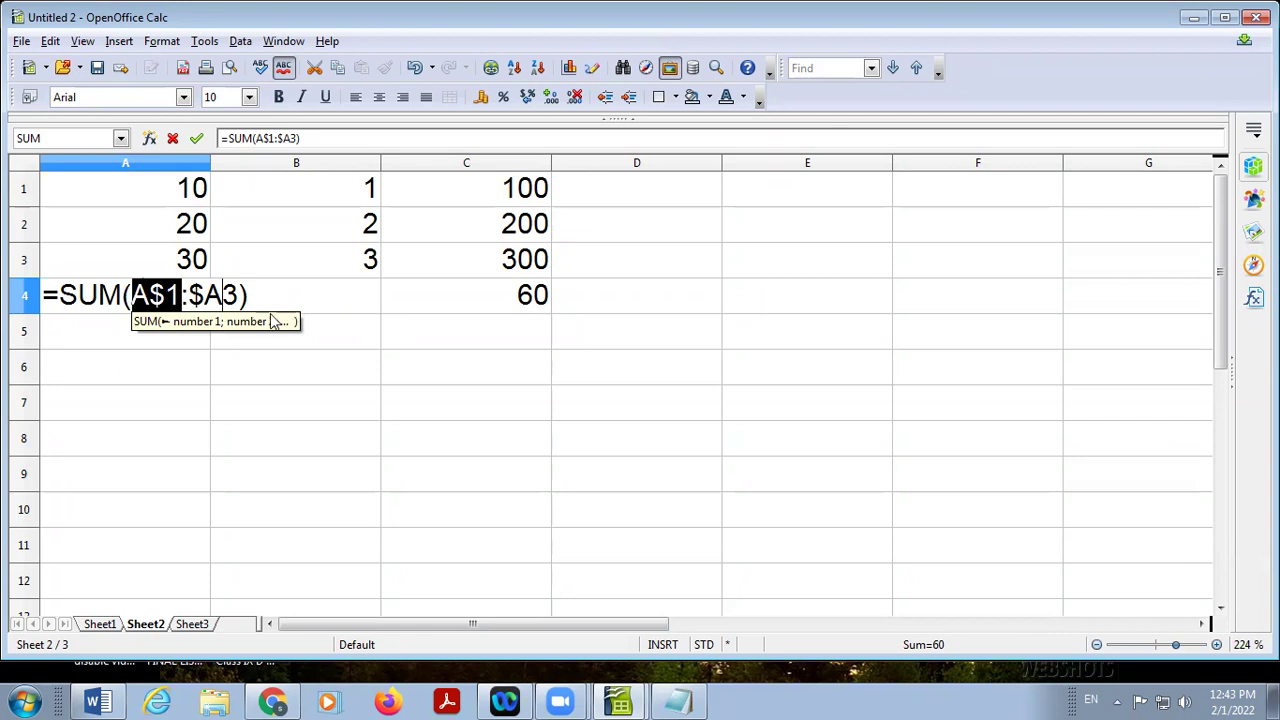
pyautogui.moveTo(189, 298); pyautogui.dragTo(241, 300)
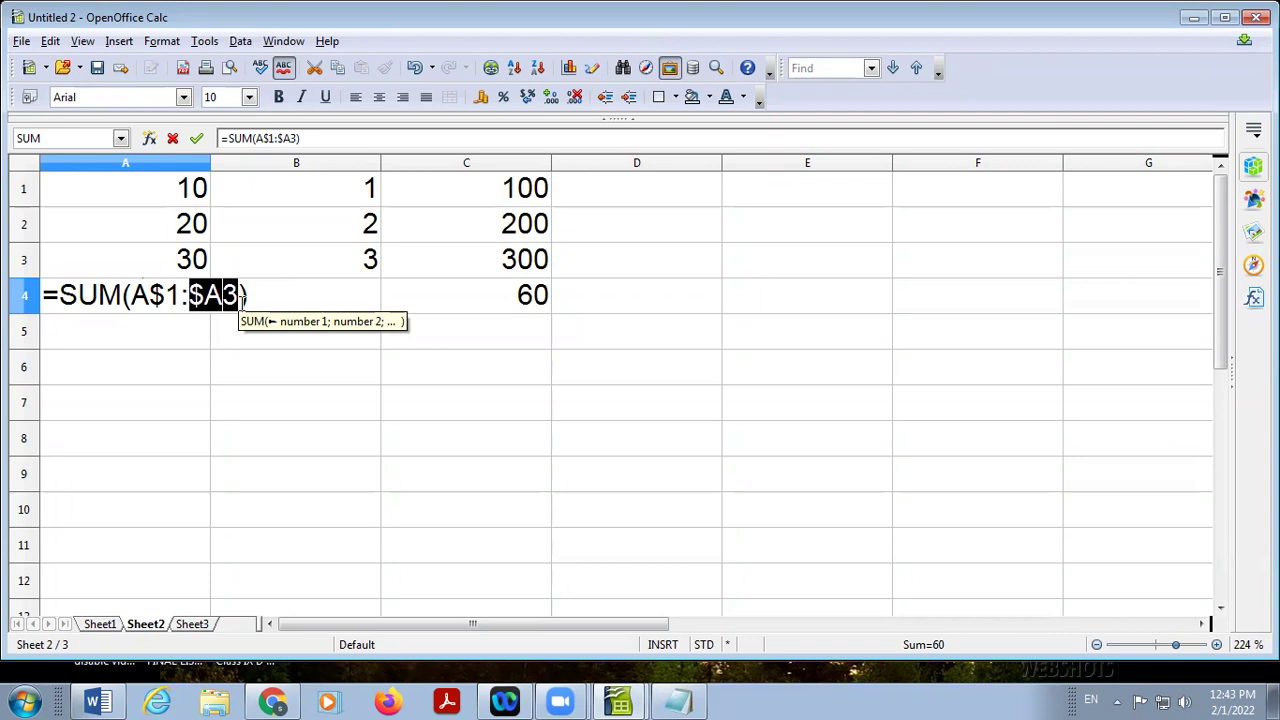
pyautogui.press('Return')
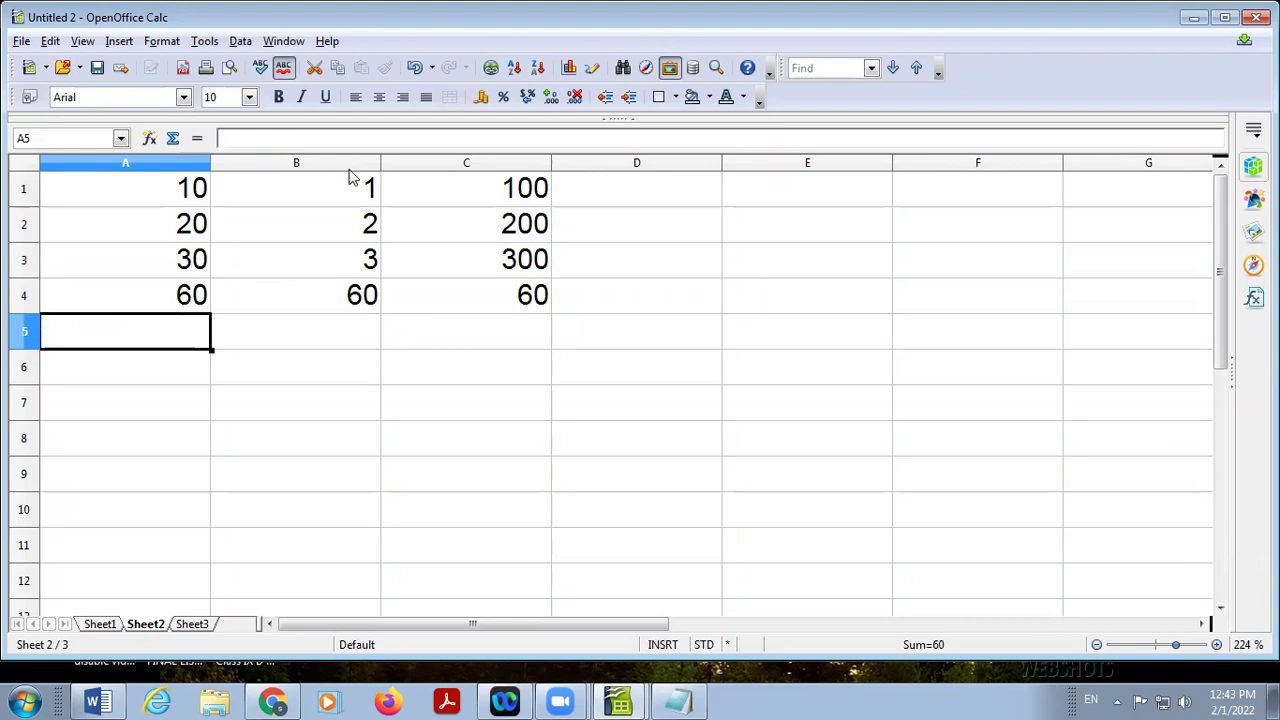
# - Copy the mixed-reference formula from A4 into cell C7
pyautogui.click(181, 294)
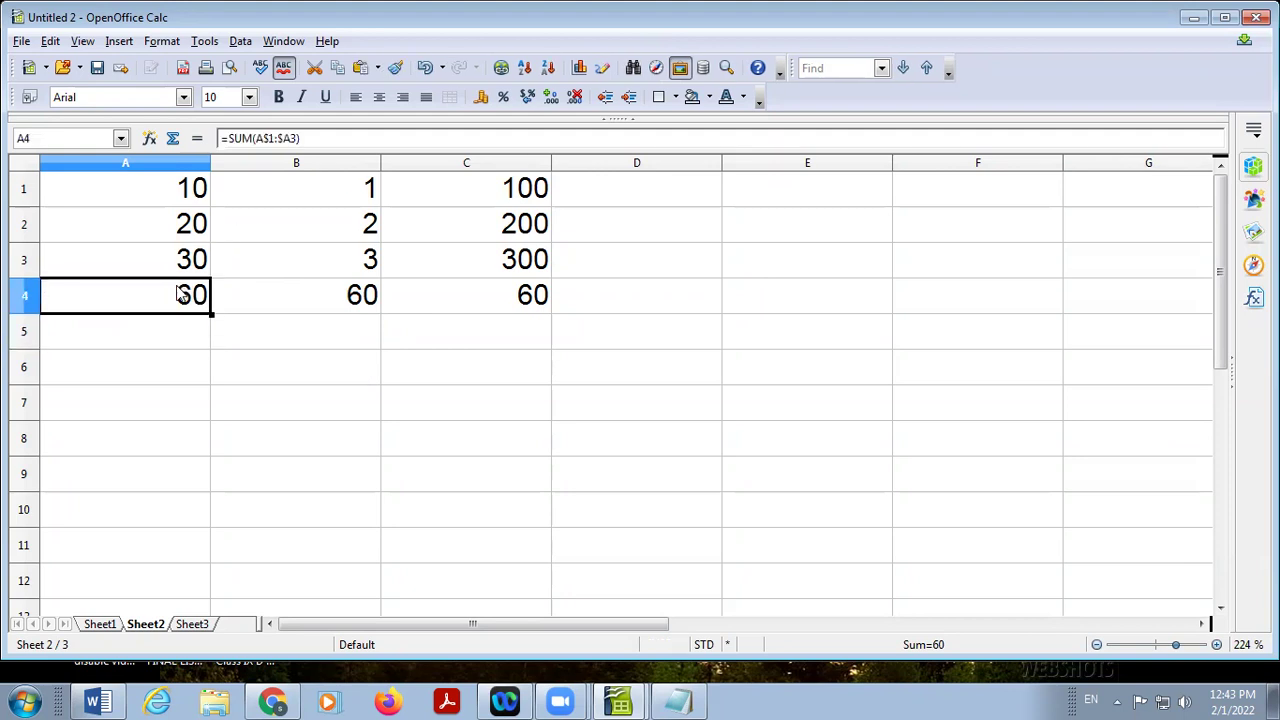
pyautogui.click(433, 410)
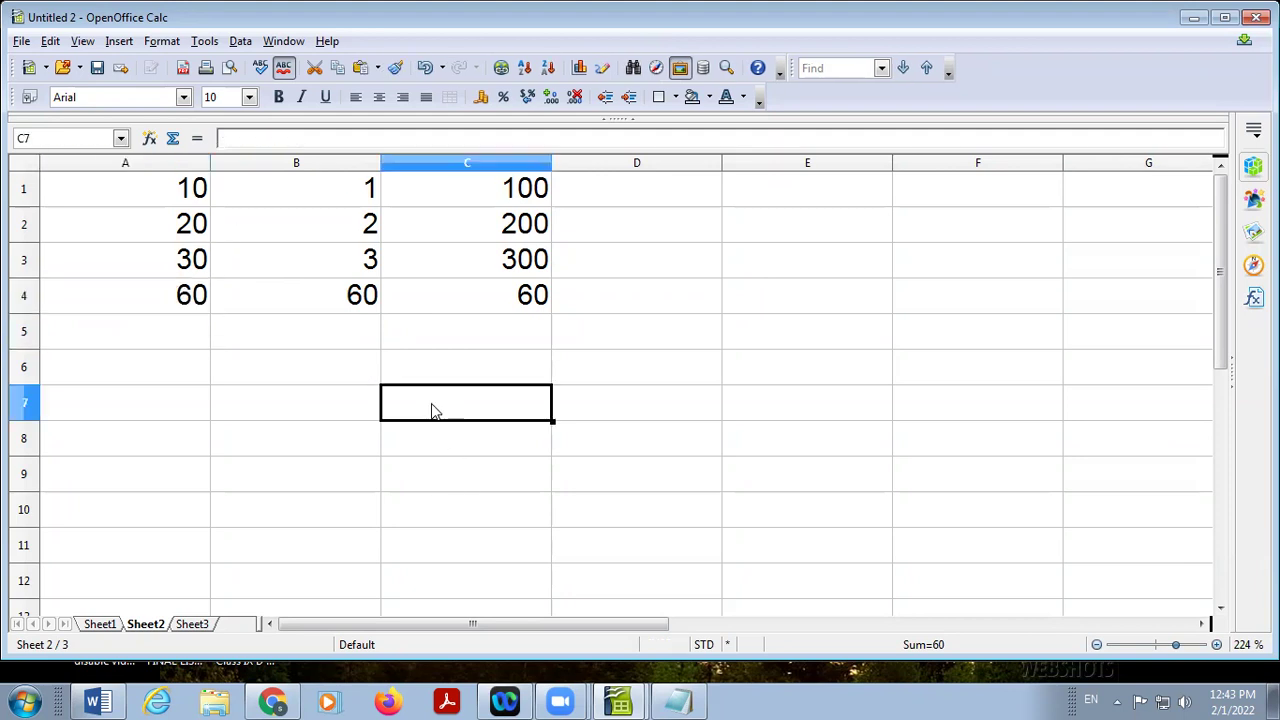
pyautogui.write('=SUM(C$1:$A6)')
# - Examine the fixed row and fixed column parts of the references in the formula copied to C7
pyautogui.click(510, 403)
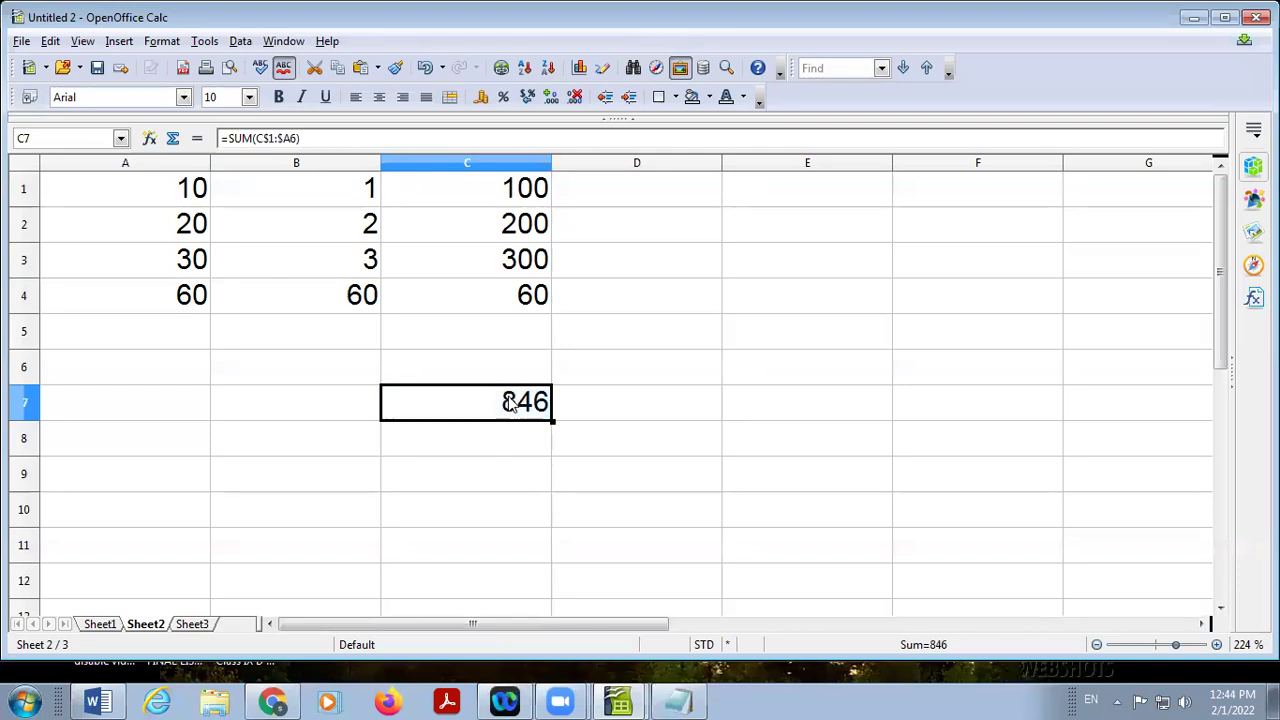
pyautogui.doubleClick(510, 403)
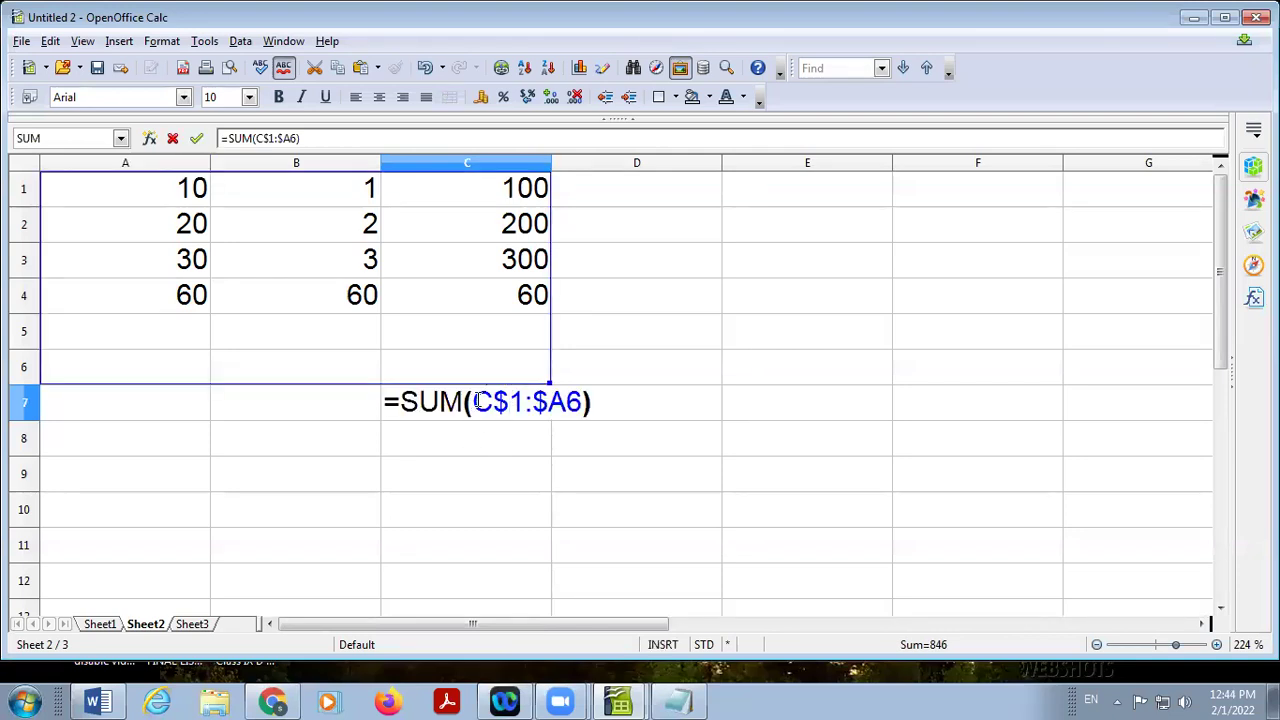
pyautogui.moveTo(494, 401); pyautogui.dragTo(526, 401)
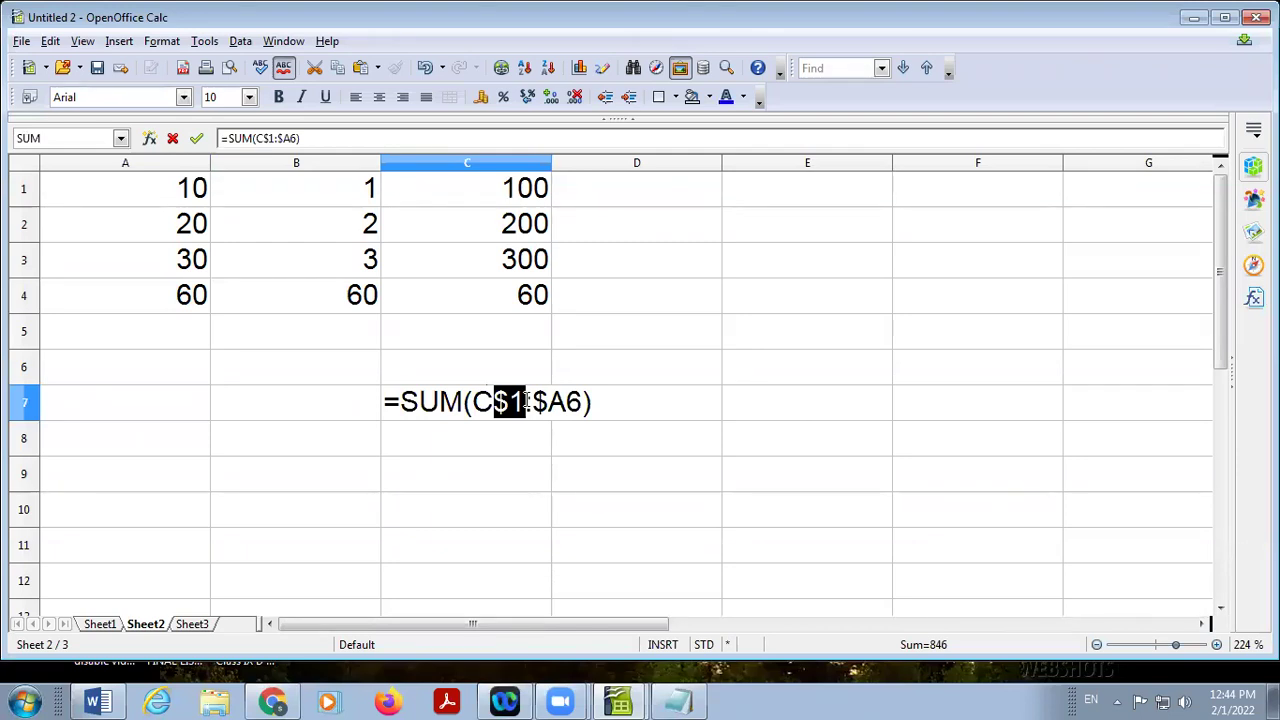
pyautogui.click(532, 401)
pyautogui.moveTo(533, 401); pyautogui.dragTo(565, 401)
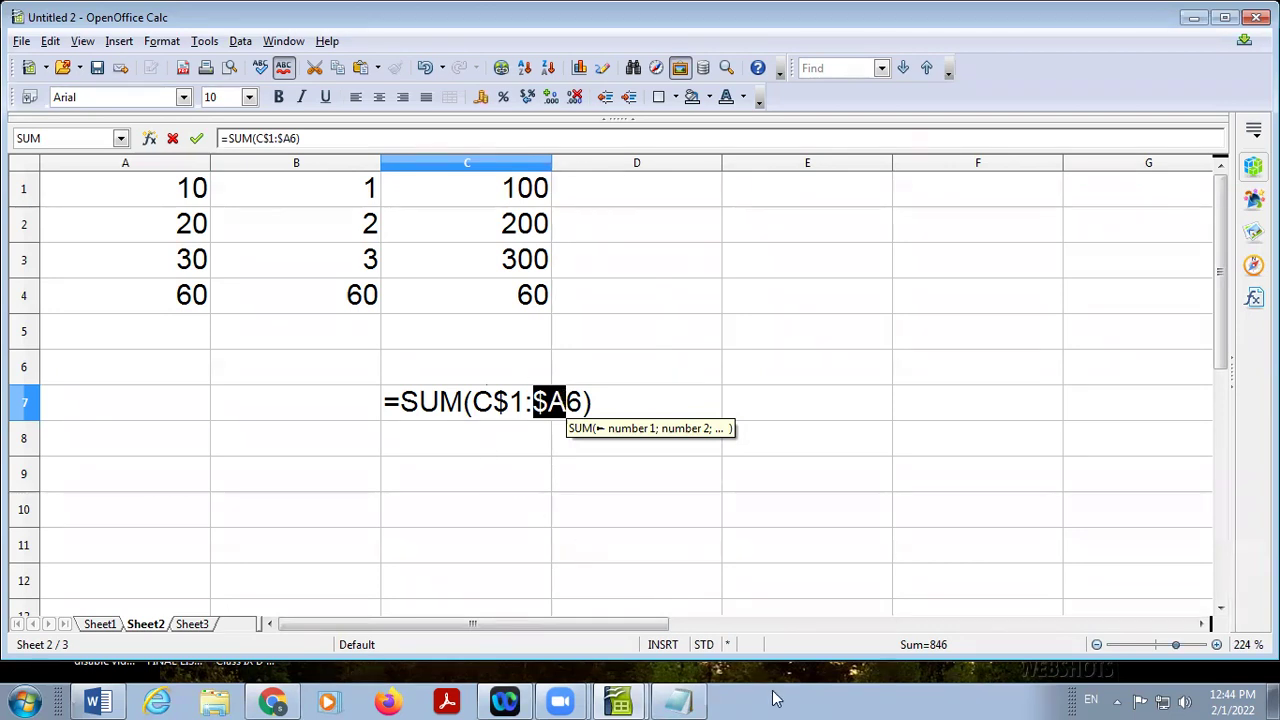
# - Switch to the Notepad notes, add blank lines after "Mixed" and insert a dashed divider line below it
pyautogui.click(692, 700)
pyautogui.click(443, 557)
pyautogui.press('Return')
pyautogui.press('Return')
pyautogui.press('Return')
pyautogui.press('Return')
pyautogui.press('Return')
pyautogui.press('Return')
pyautogui.press('Return')
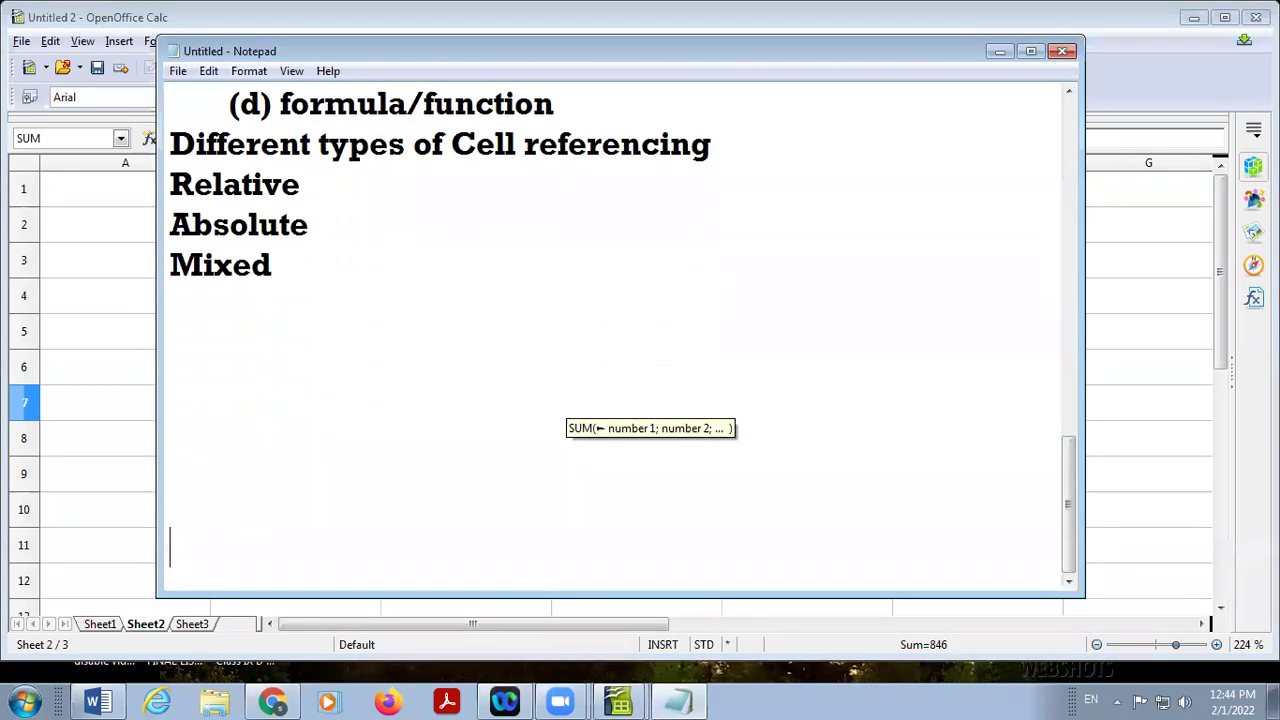
pyautogui.click(187, 354)
pyautogui.write('---------------------------------------')
pyautogui.press('Return')
# - Write the example line "if in cell A5 formula is =A1+A$2+$A3+$A$4" below the divider
pyautogui.write('if ')
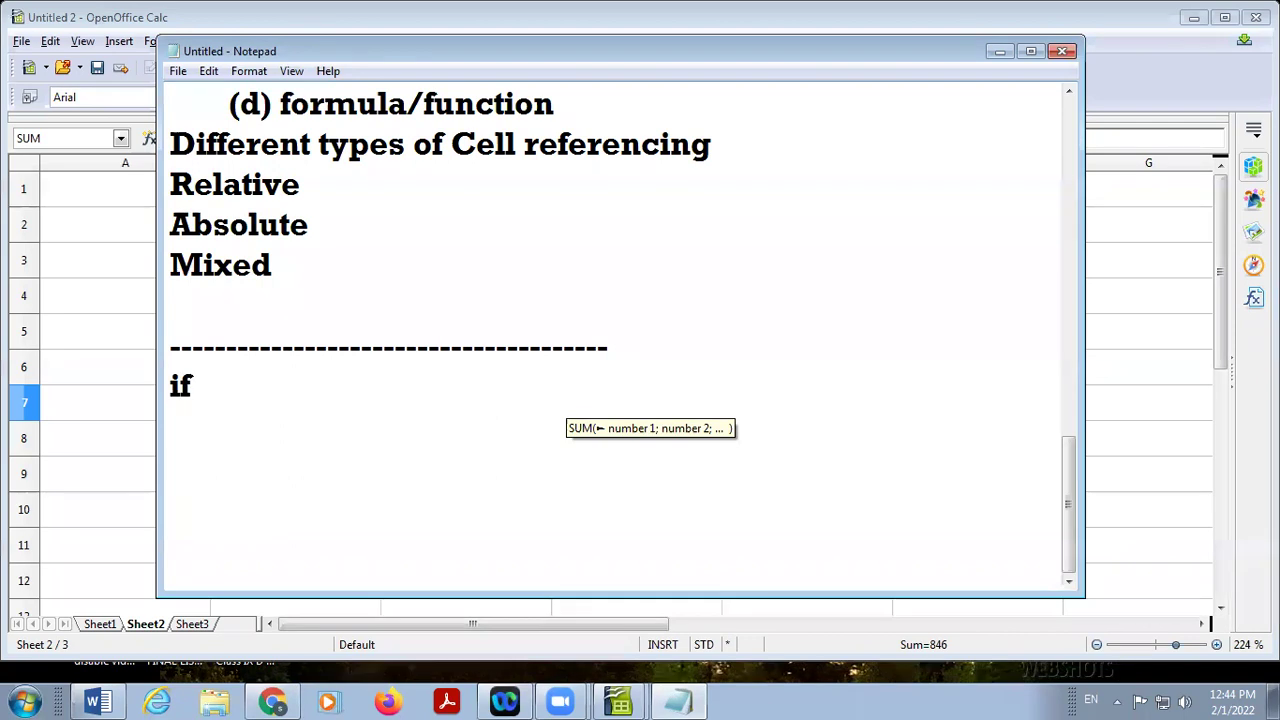
pyautogui.write('in cell A5')
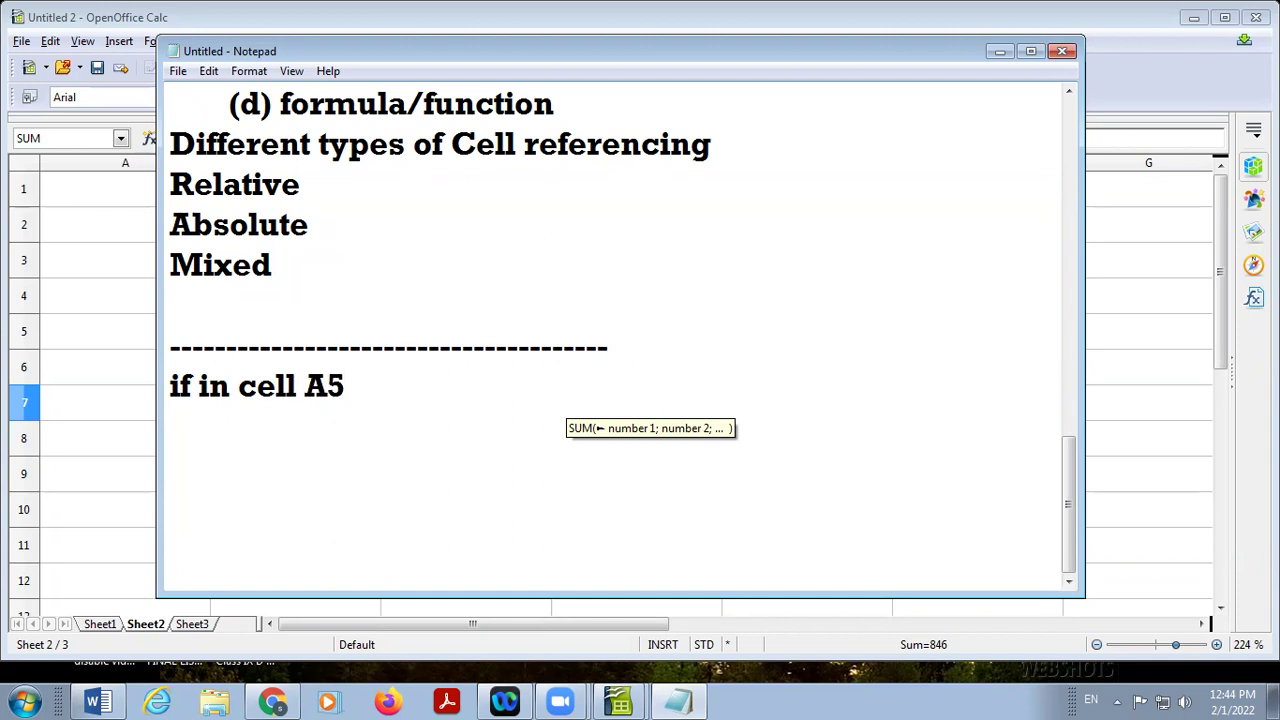
pyautogui.write(' formula is =A2')
pyautogui.press('BackSpace')
pyautogui.write('1')
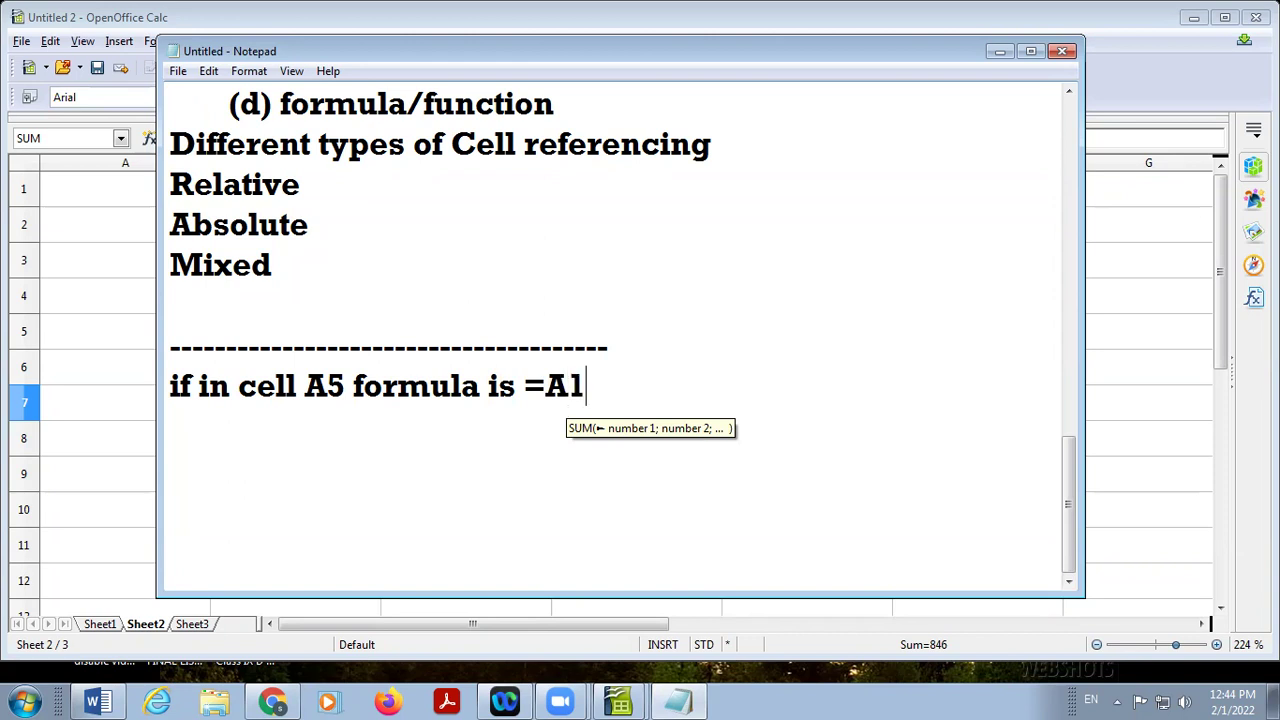
pyautogui.write('+A$')
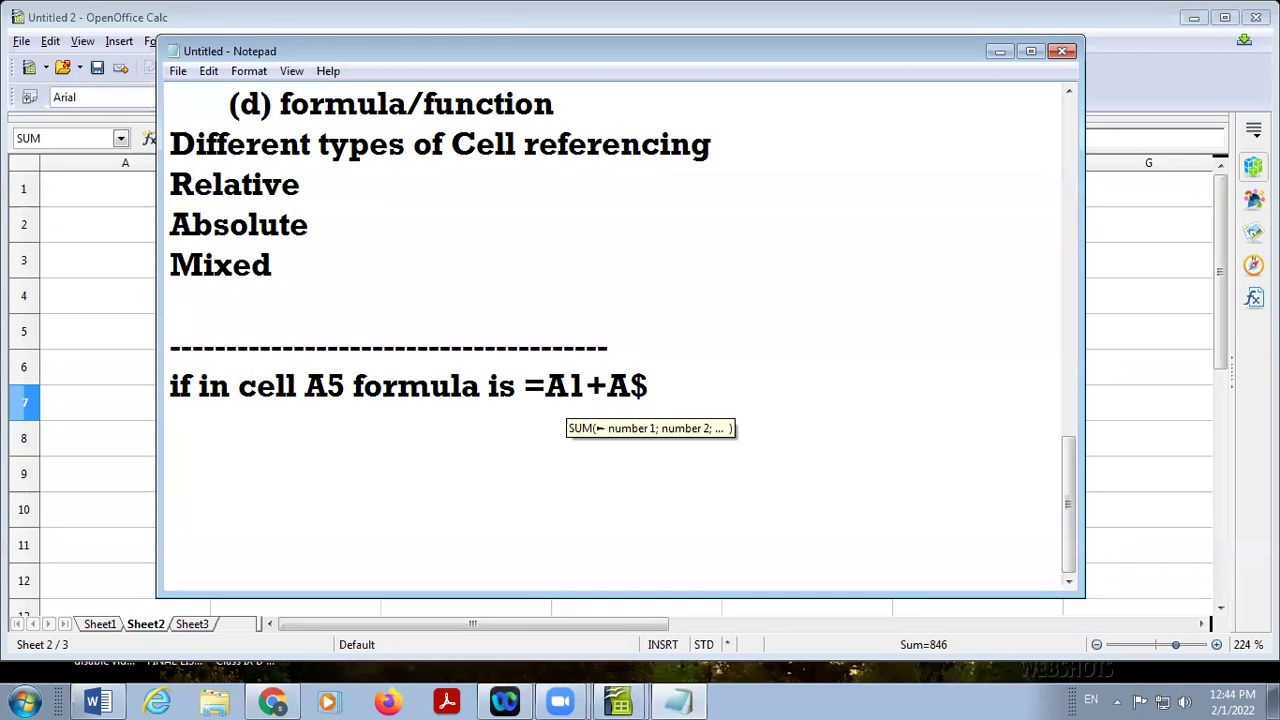
pyautogui.write('2+$A3+')
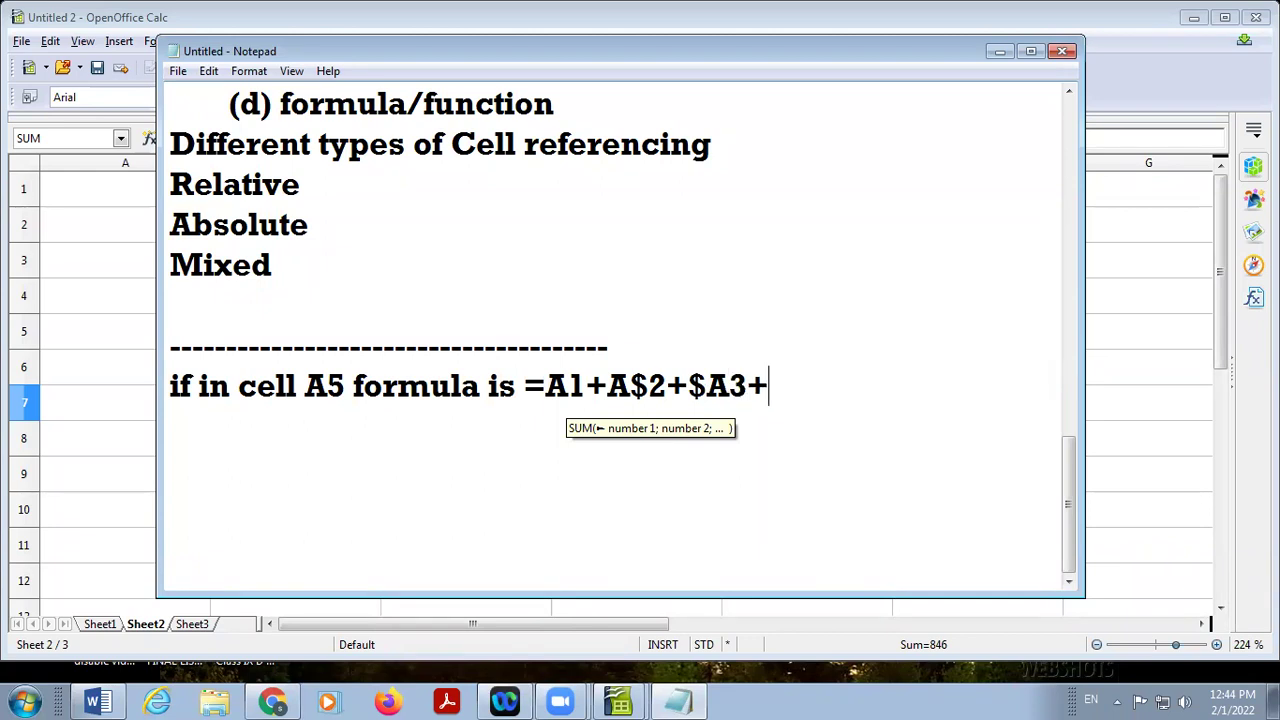
pyautogui.write('A')
pyautogui.press('BackSpace')
pyautogui.write('$A$4 ')
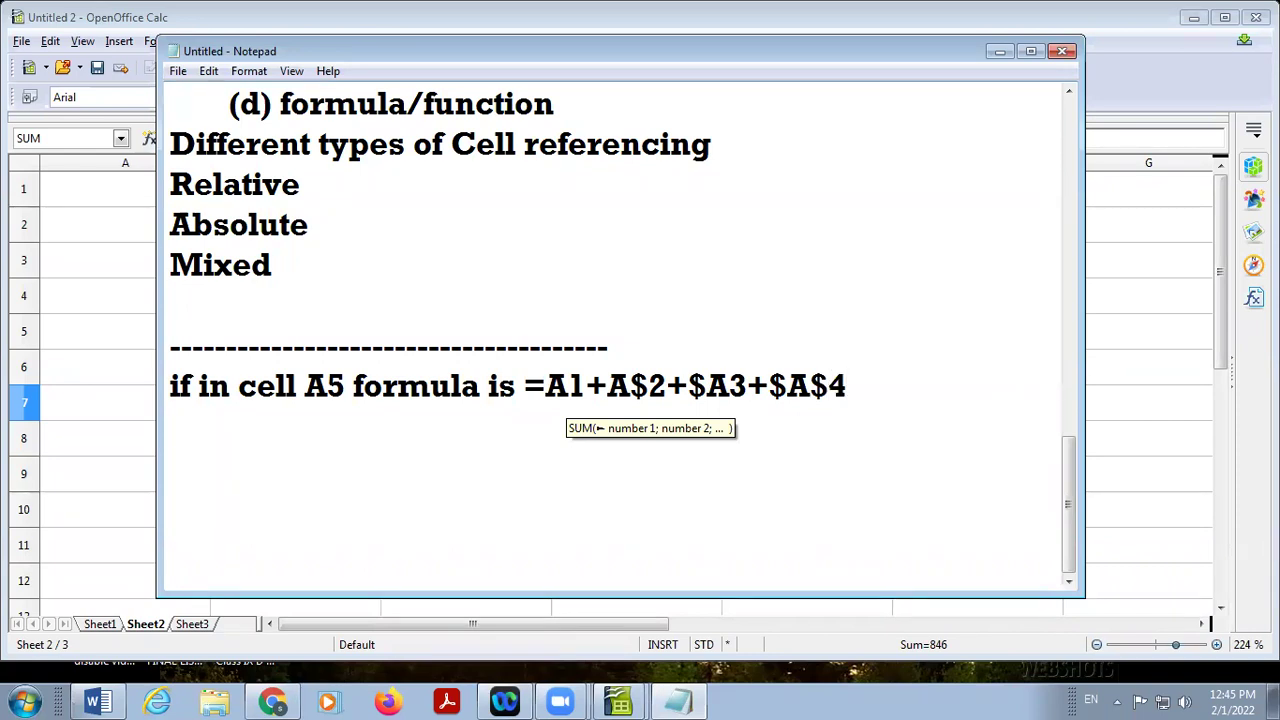
# - Write "if we copy the formula is B2" on the line below the example formula
pyautogui.write('if we co')
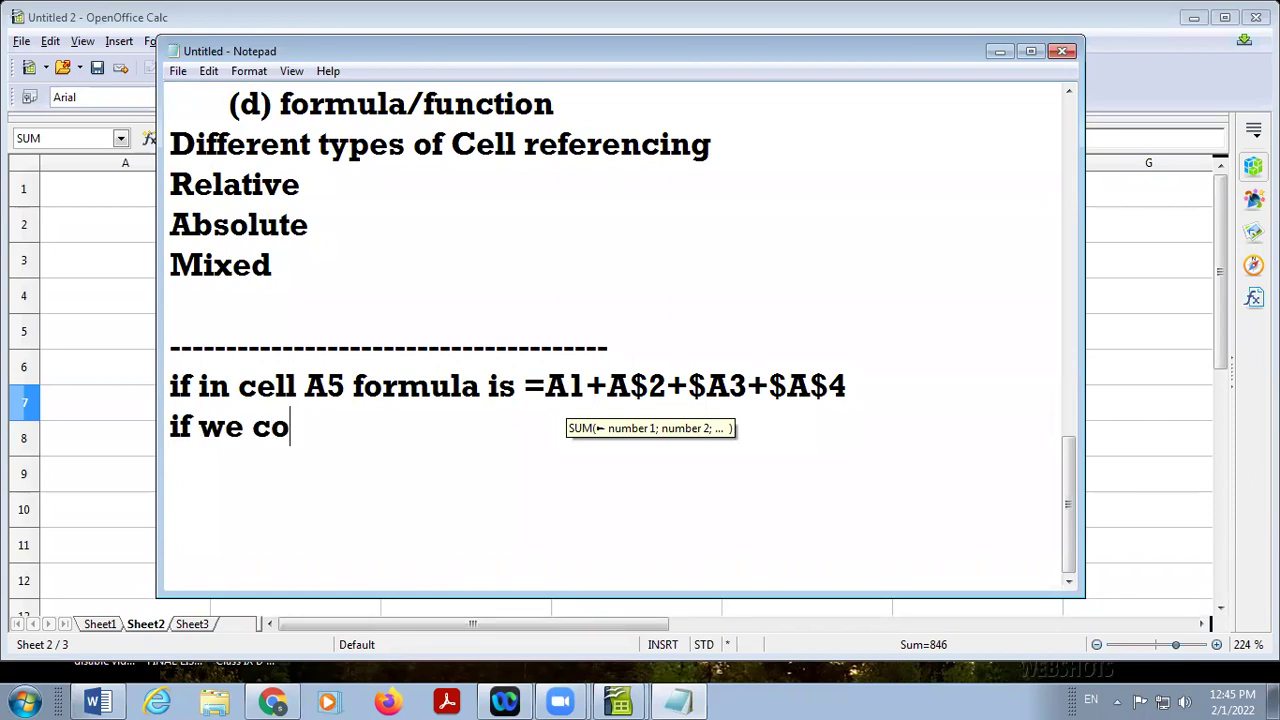
pyautogui.write('py the formula is B2')
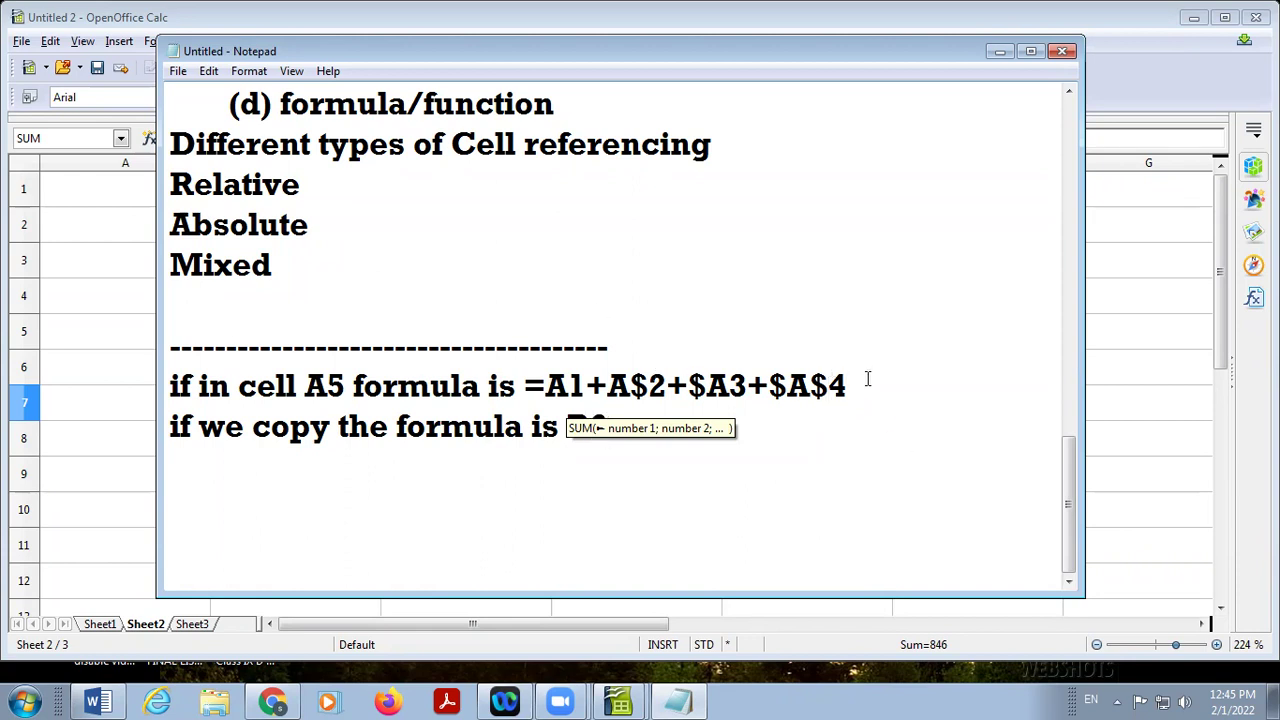